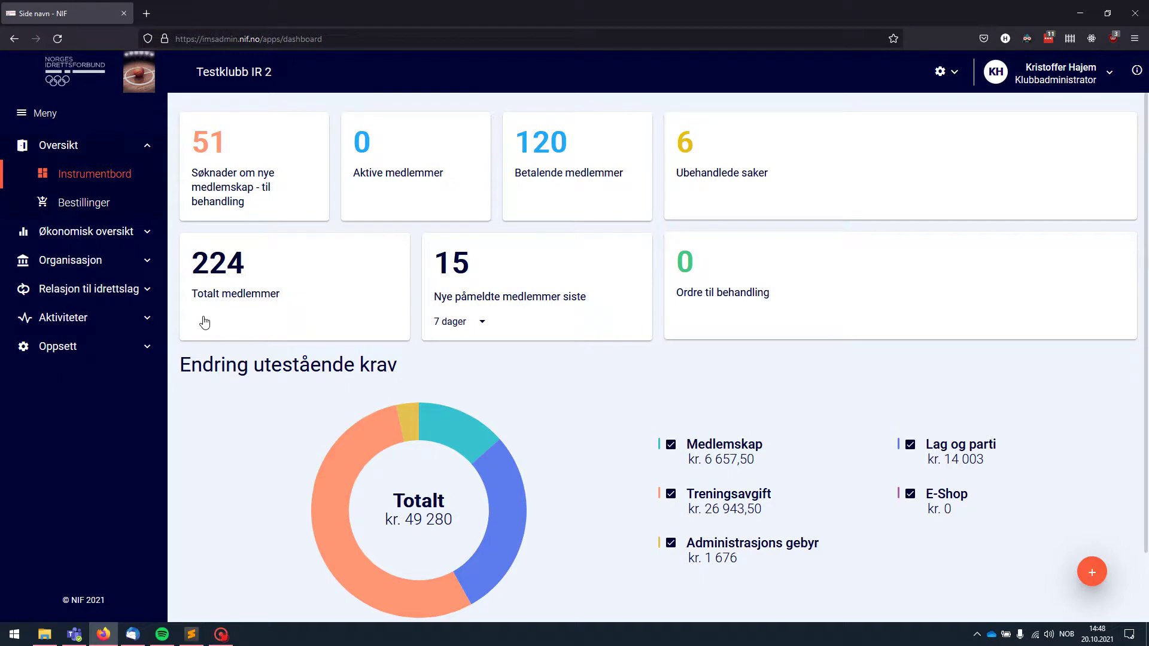
# In the sports club's profile settings, set the Trening administration fee to 5 and save
pyautogui.click(141, 264)
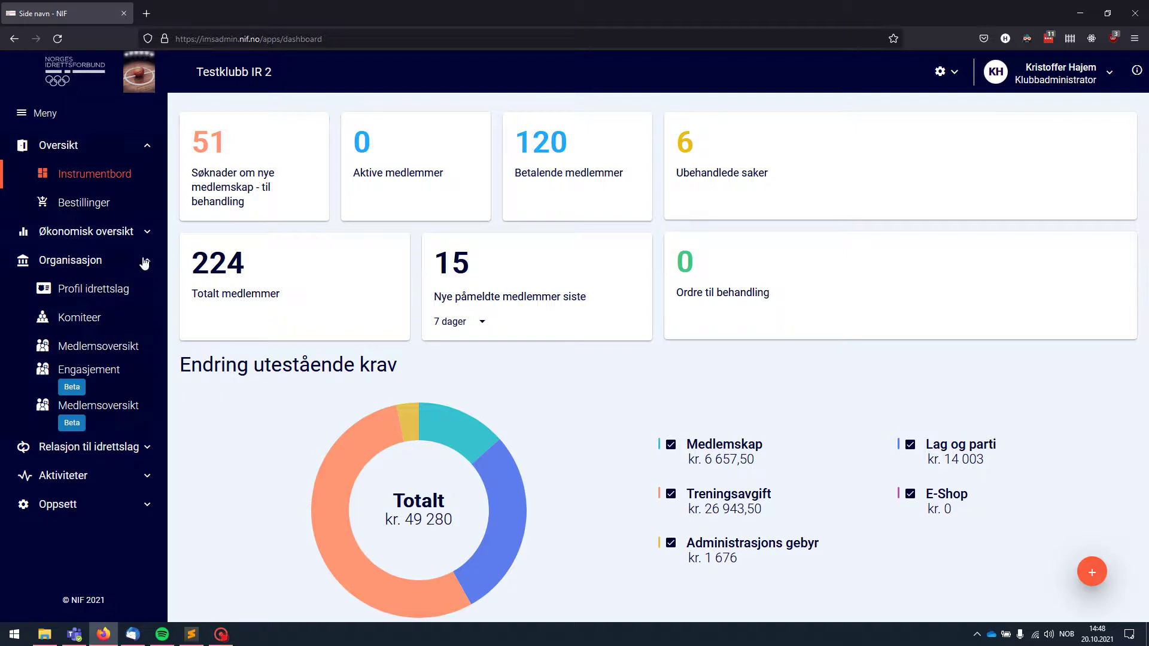
pyautogui.click(102, 292)
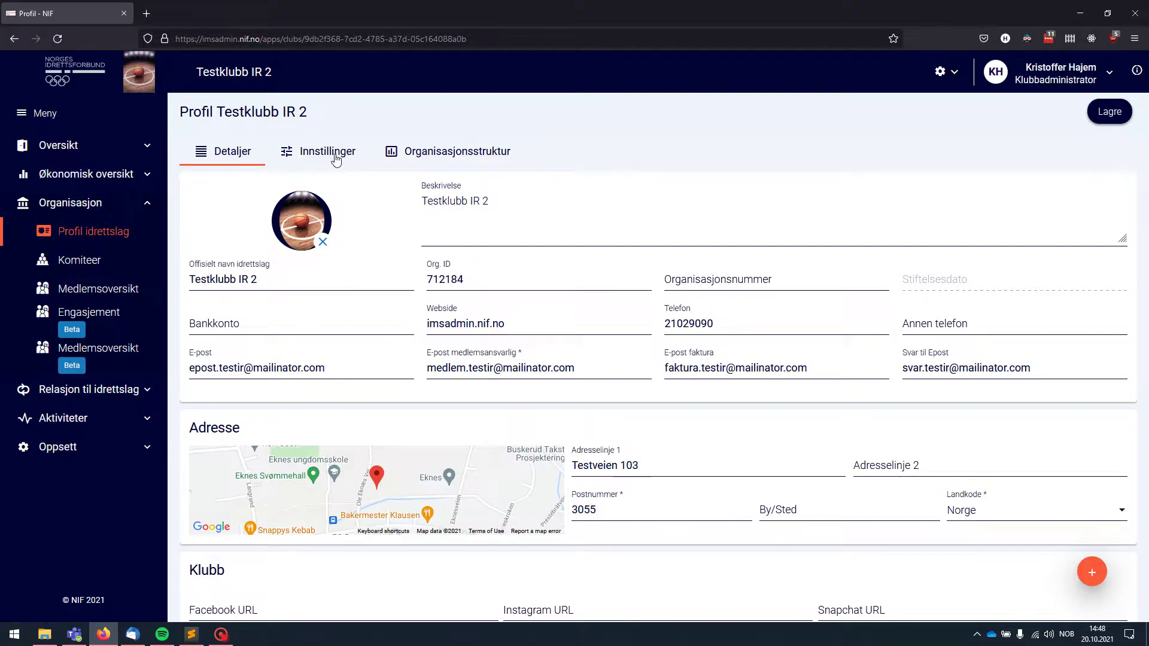
pyautogui.click(336, 158)
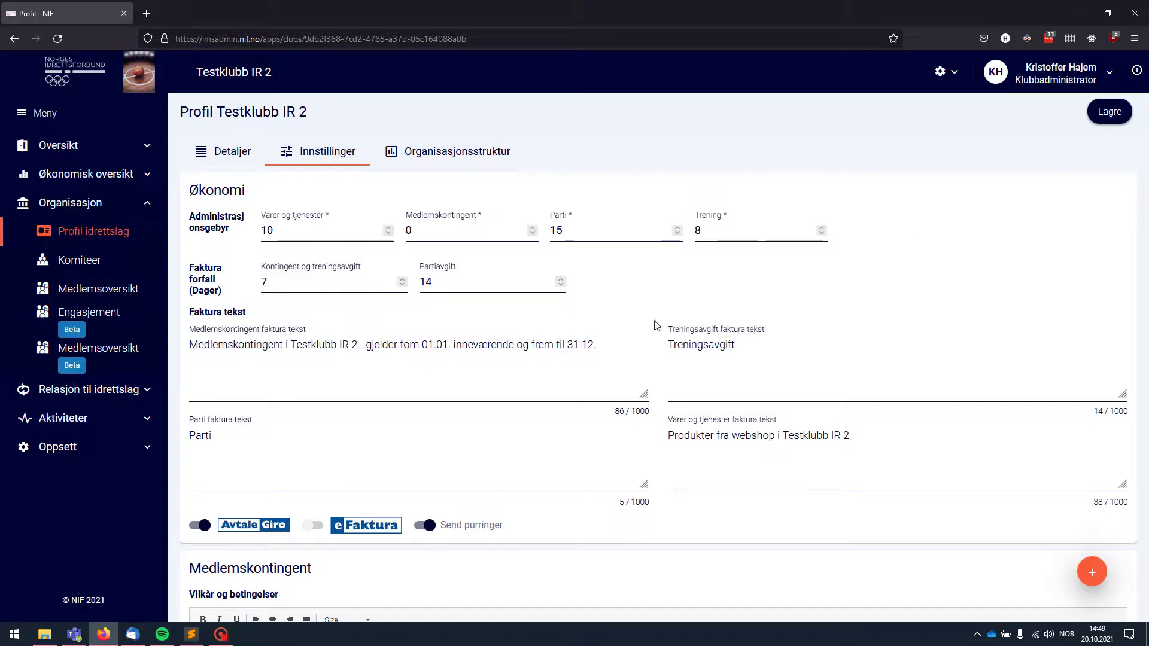
pyautogui.doubleClick(720, 233)
pyautogui.click(1112, 112)
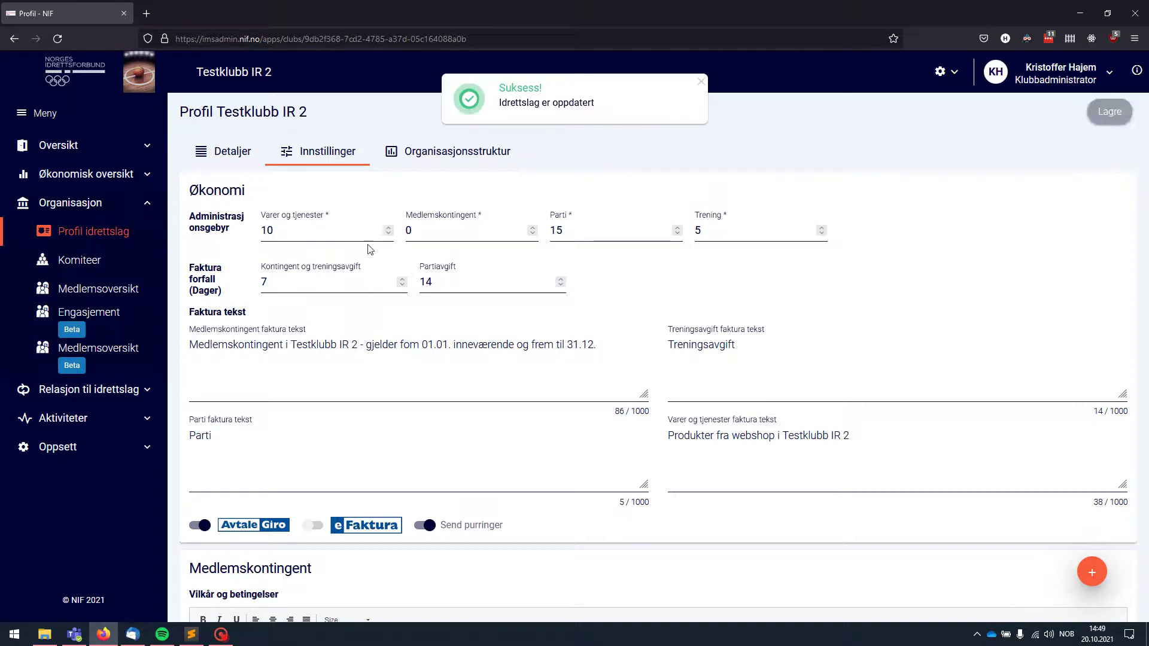
# Open the Medlemskontingent setup and filter the membership fees to drafts (Utkast)
pyautogui.click(72, 452)
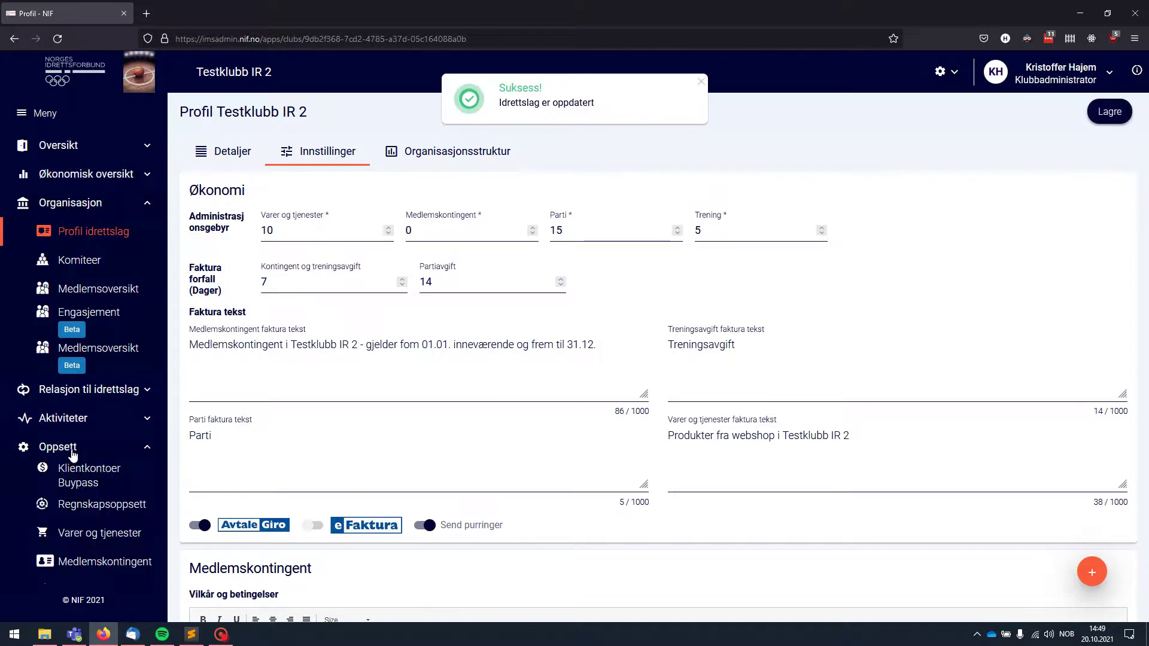
pyautogui.scroll(-2, 136, 483)
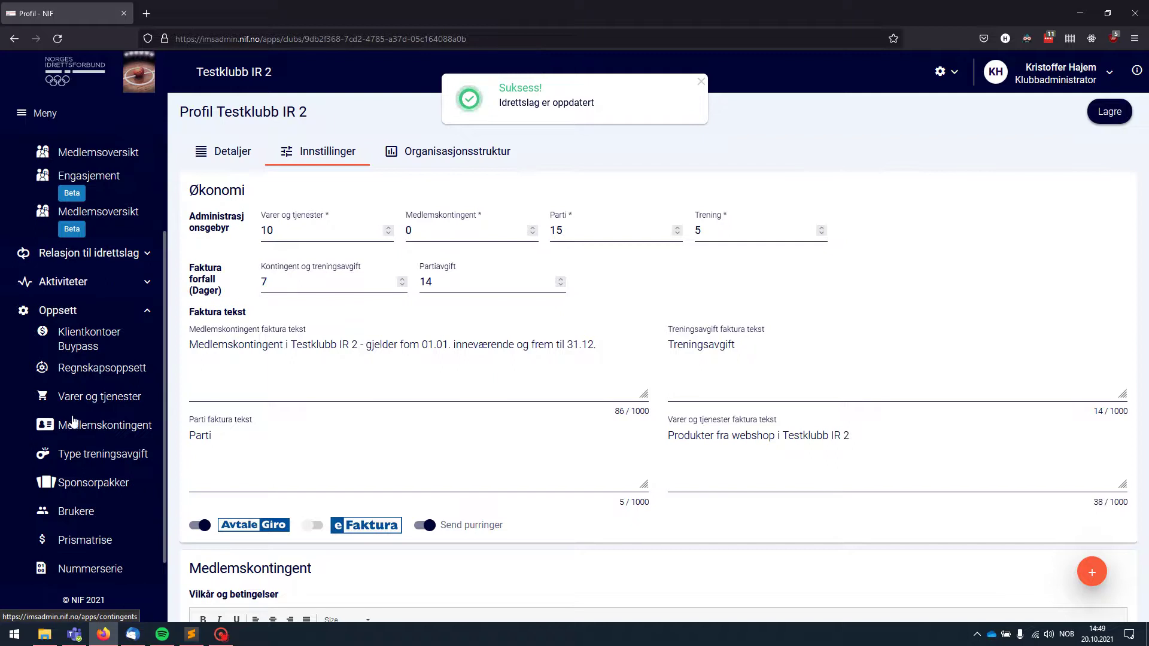
pyautogui.click(105, 425)
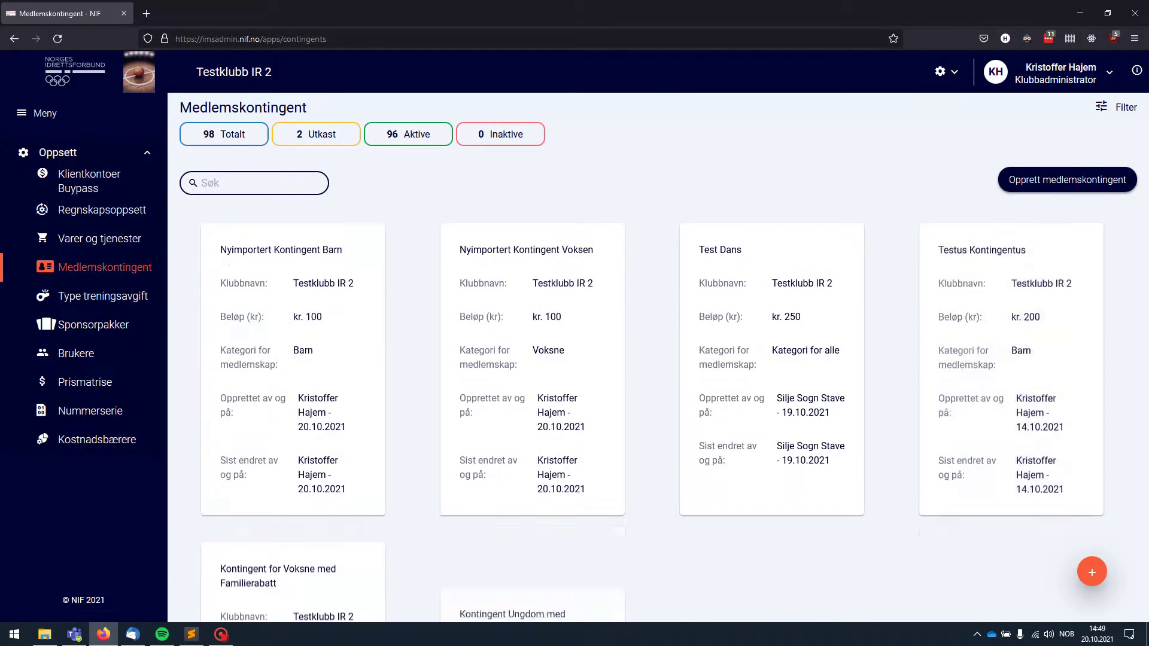
pyautogui.click(322, 141)
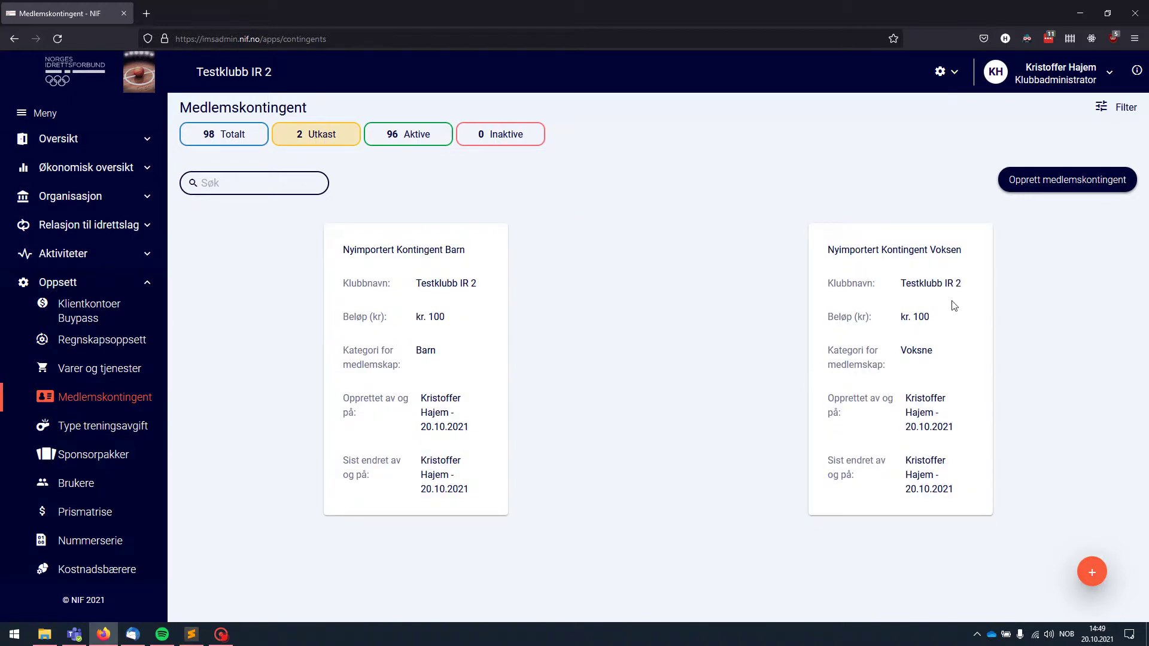
# Check the payment account of Nyimportert Kontingent Voksen, then change its status to Aktive and save
pyautogui.click(888, 324)
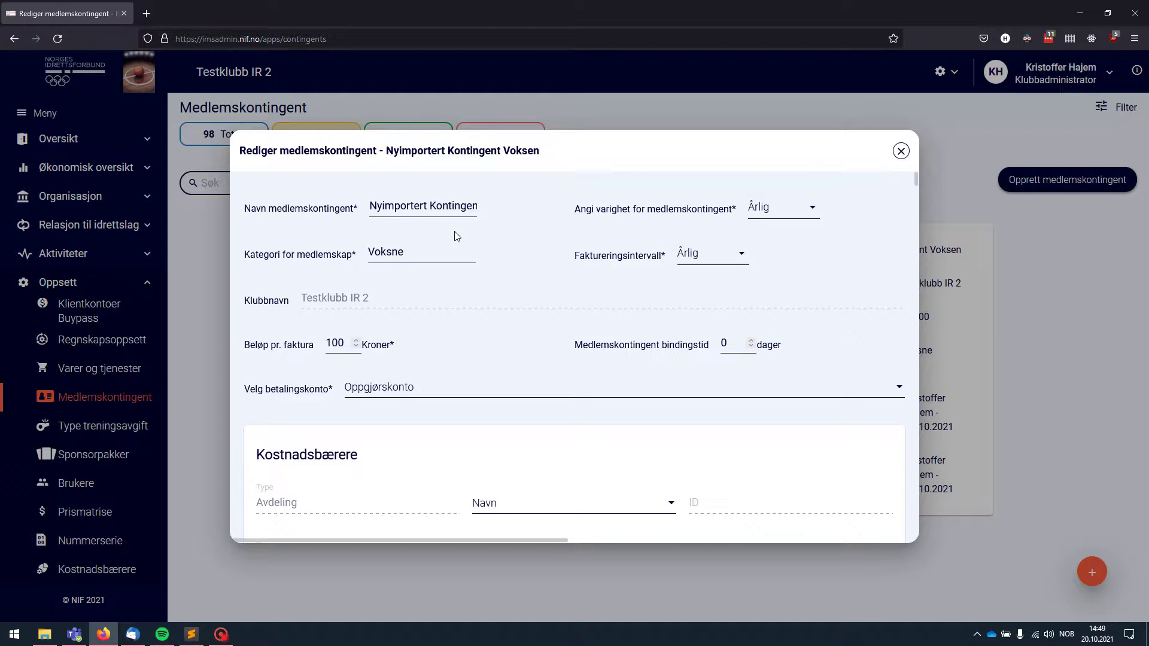
pyautogui.click(419, 390)
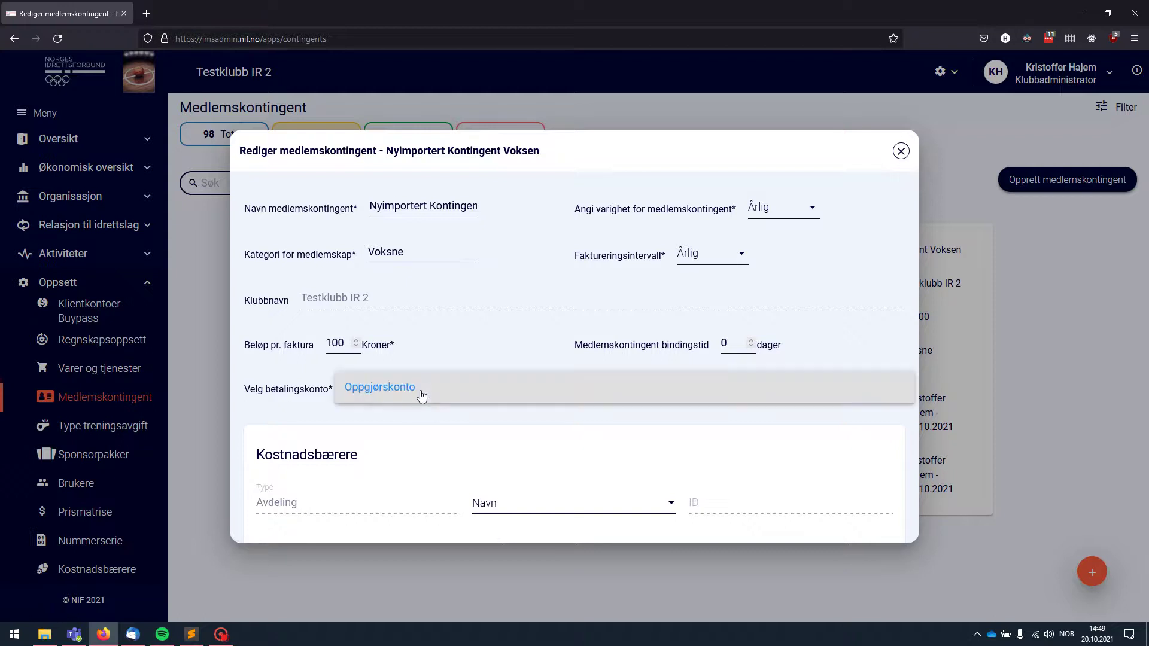
pyautogui.click(619, 193)
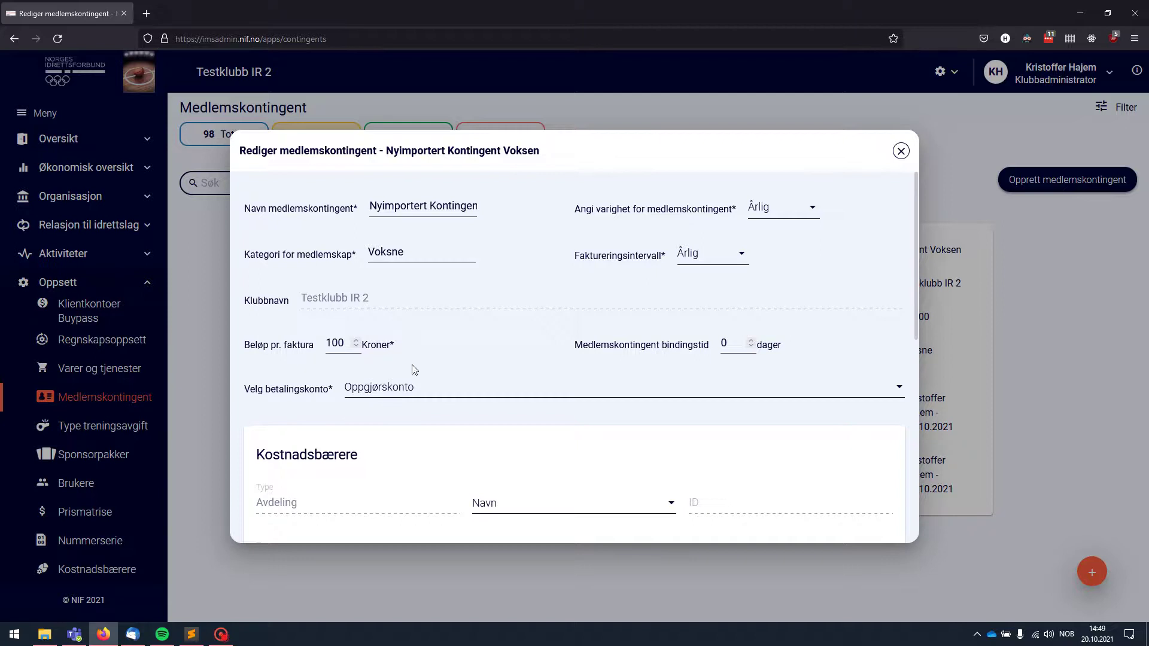
pyautogui.scroll(-2, 380, 341)
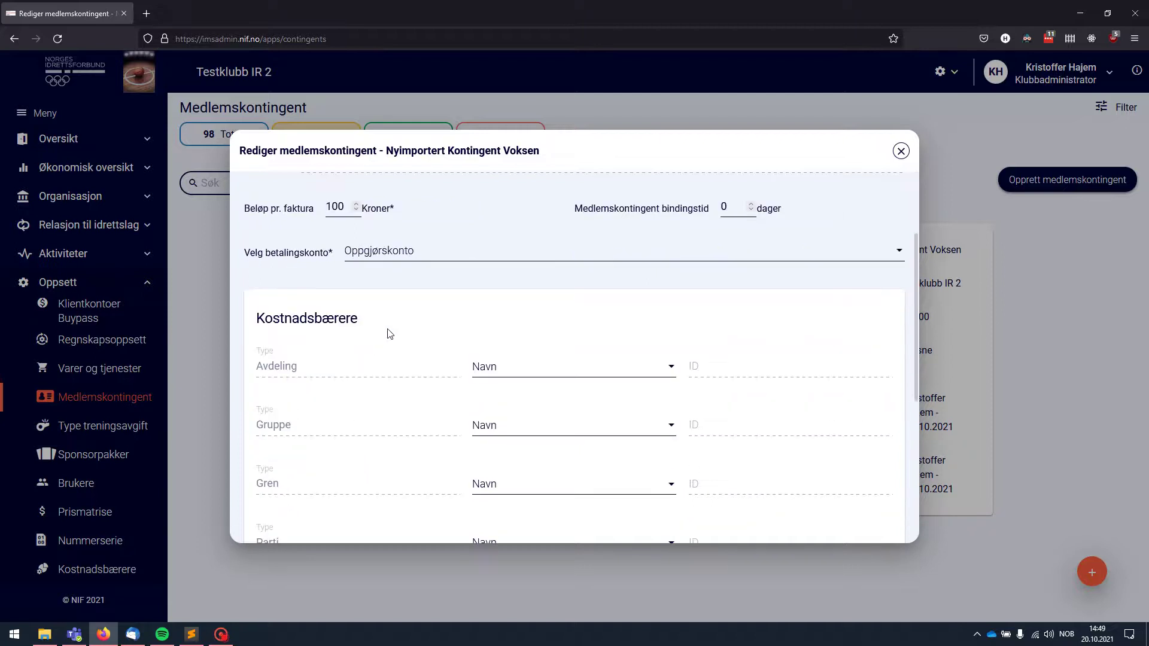
pyautogui.scroll(-5, 390, 334)
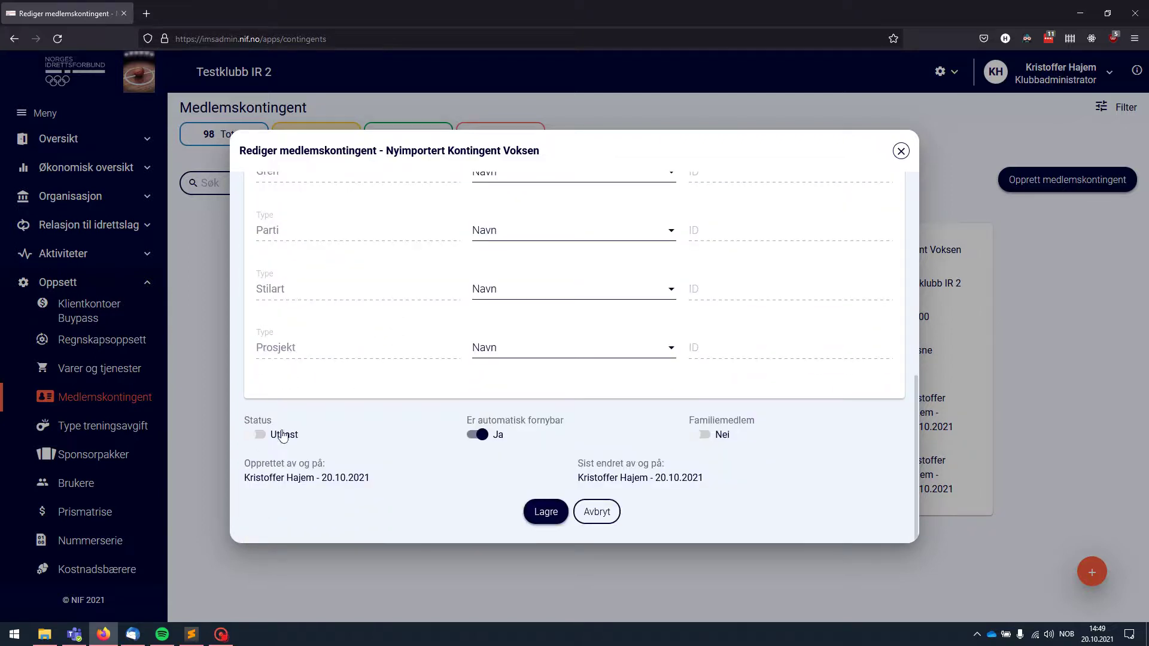
pyautogui.click(258, 436)
pyautogui.click(546, 512)
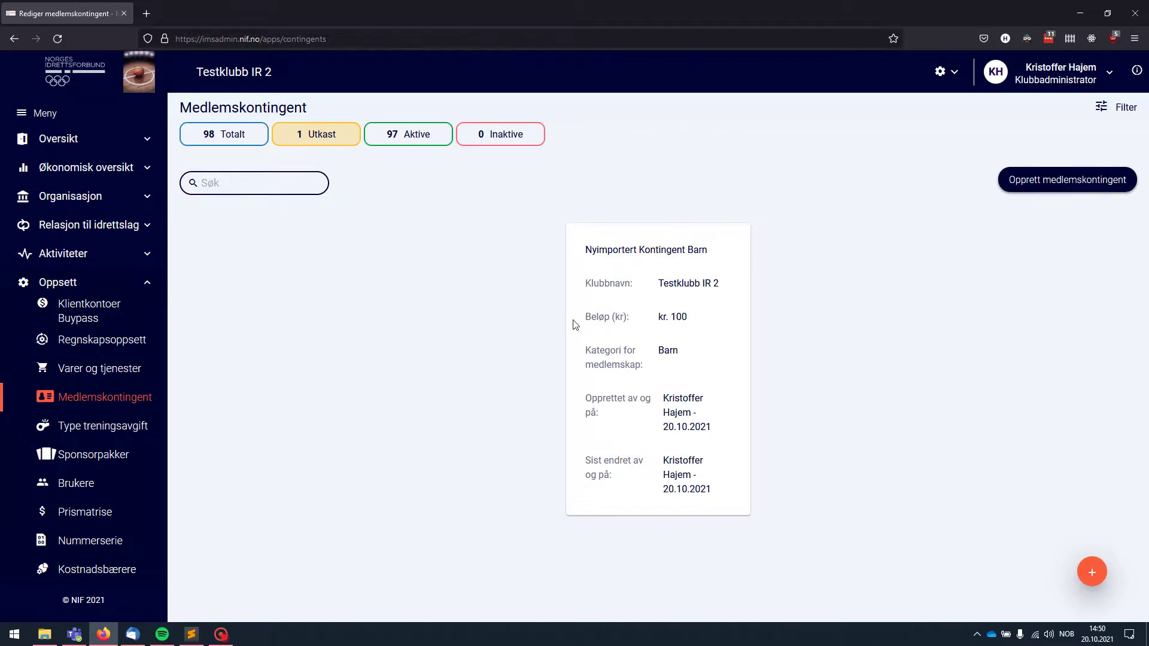
# Change the status of Nyimportert Kontingent Barn to Aktive, save, and list the active membership fees
pyautogui.click(655, 332)
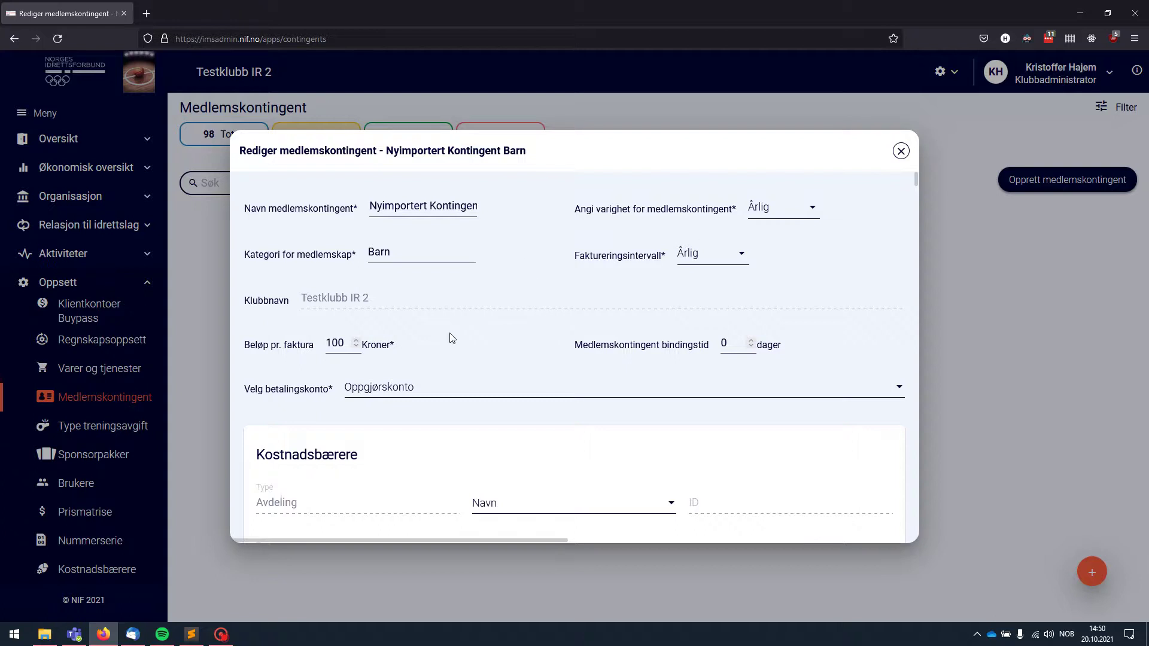
pyautogui.scroll(-8, 443, 344)
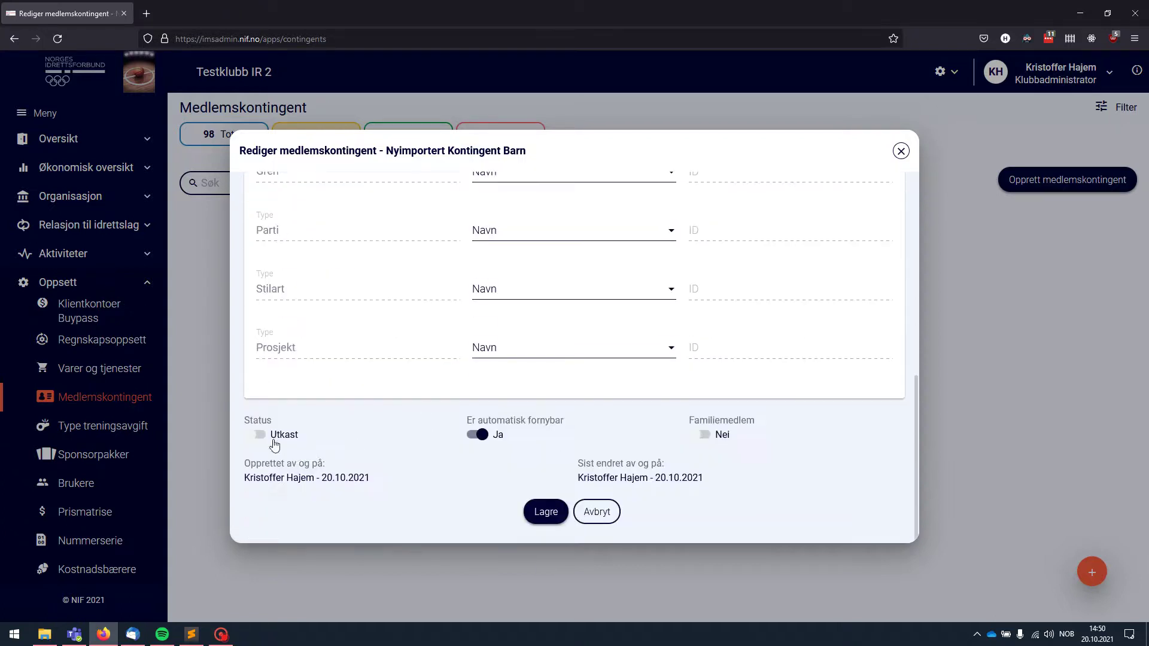
pyautogui.click(258, 437)
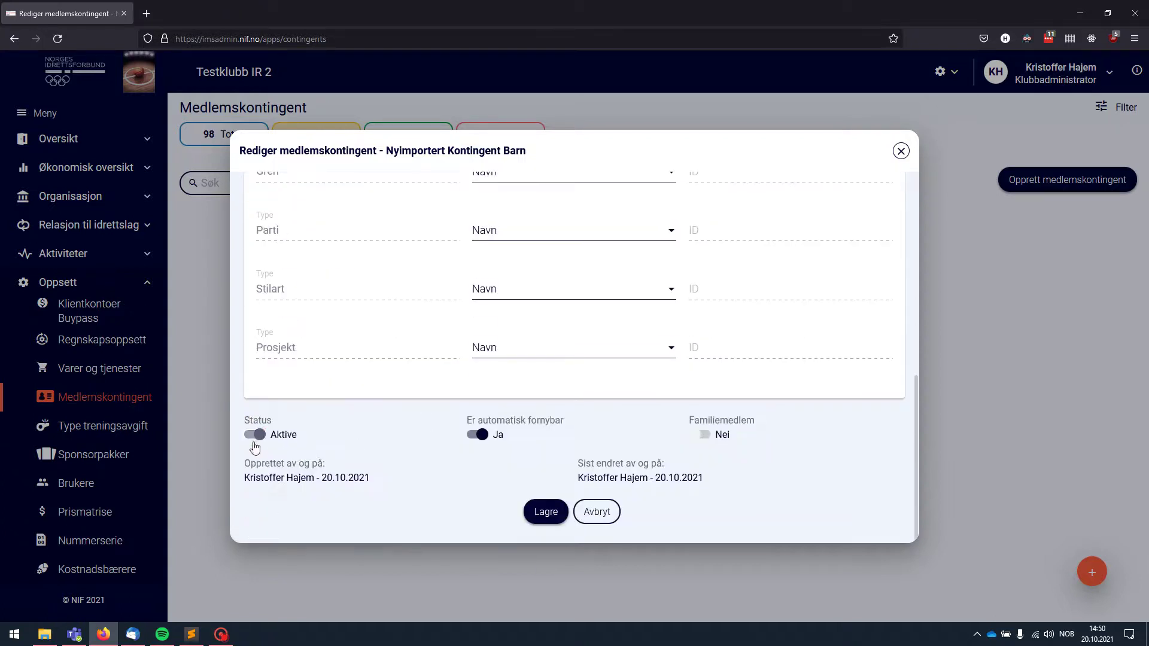
pyautogui.click(550, 514)
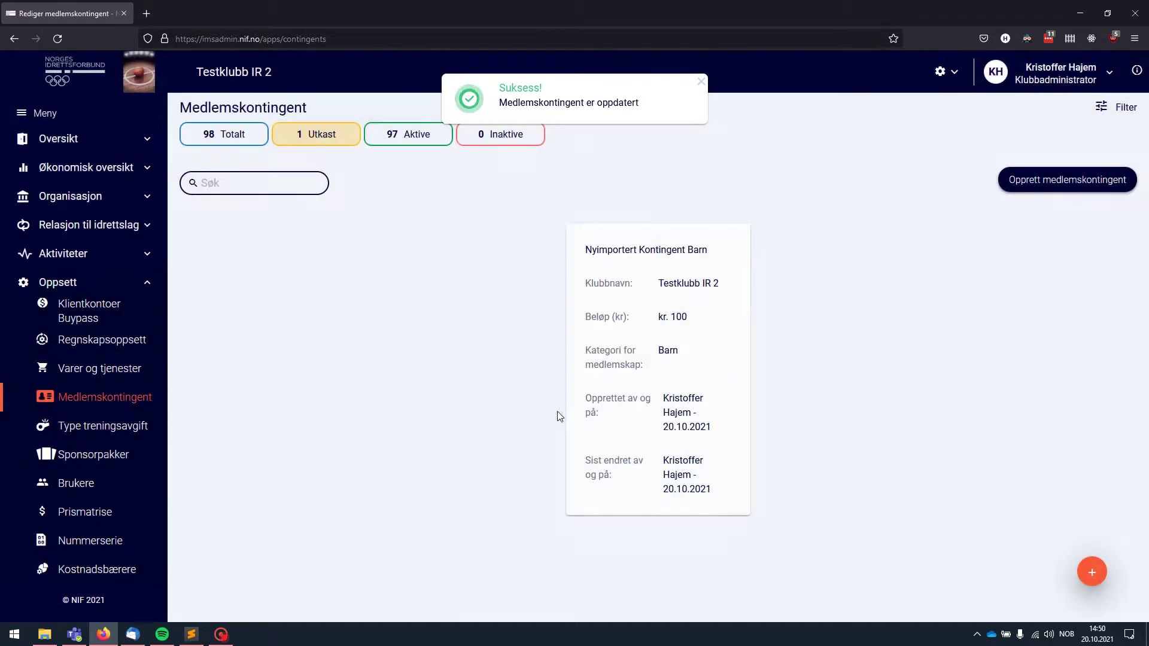
pyautogui.click(394, 143)
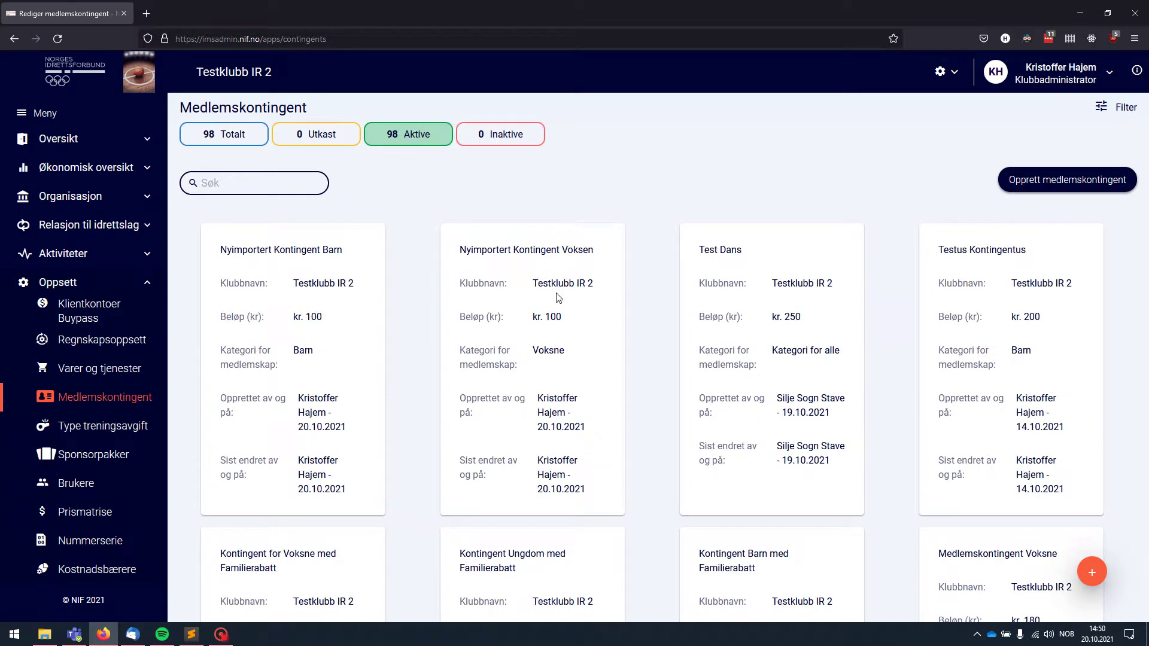
# Among the draft training fees, change Nyimportert Treningsavgift Voksen to status Aktive and save it
pyautogui.click(122, 431)
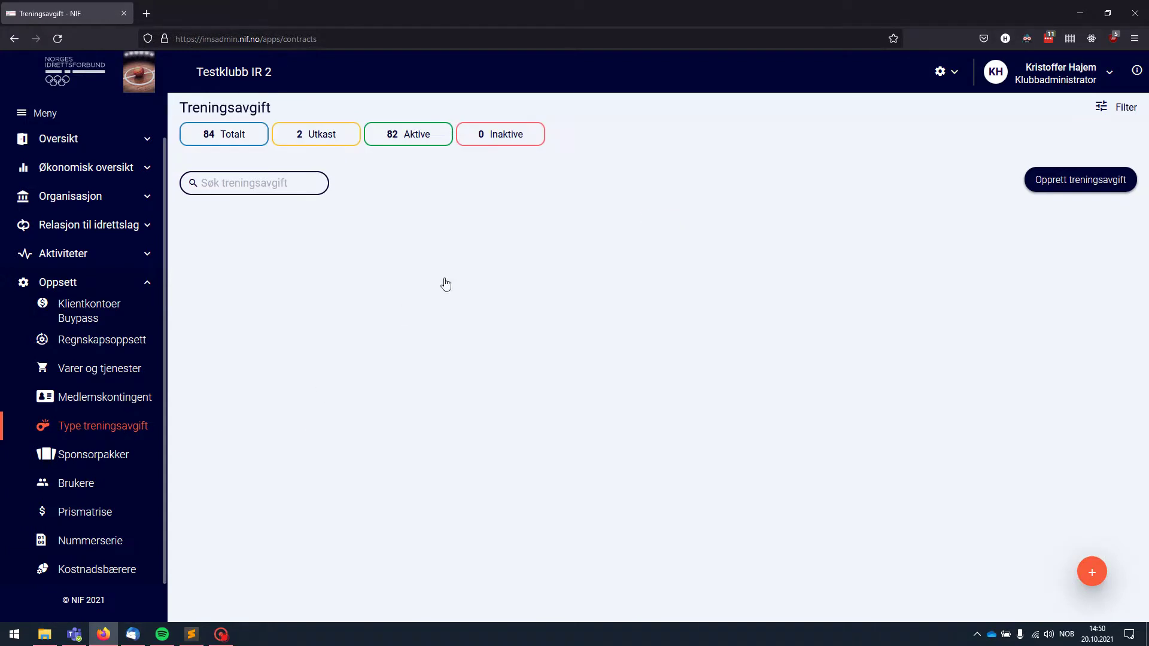
pyautogui.click(321, 146)
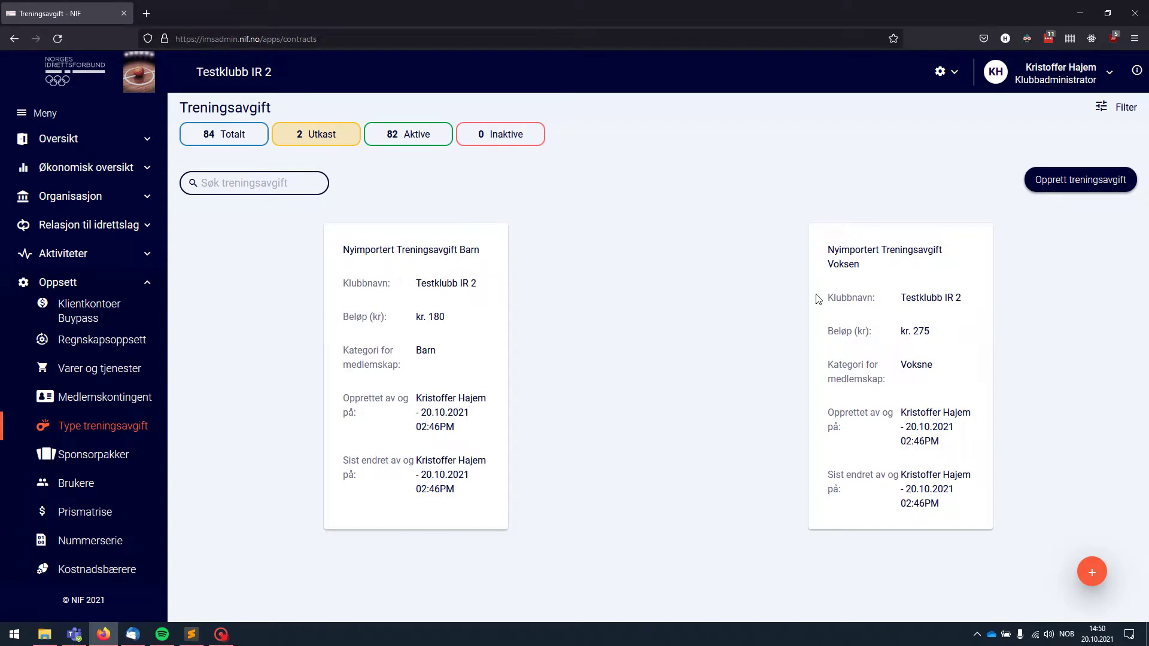
pyautogui.click(904, 366)
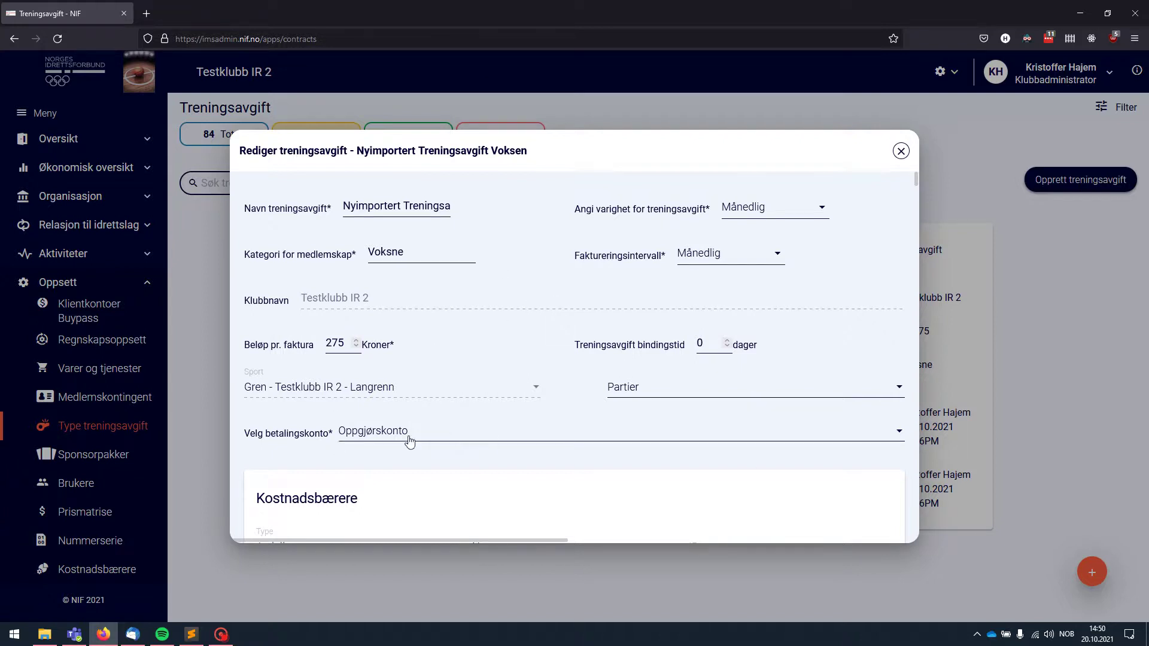
pyautogui.scroll(-10, 487, 390)
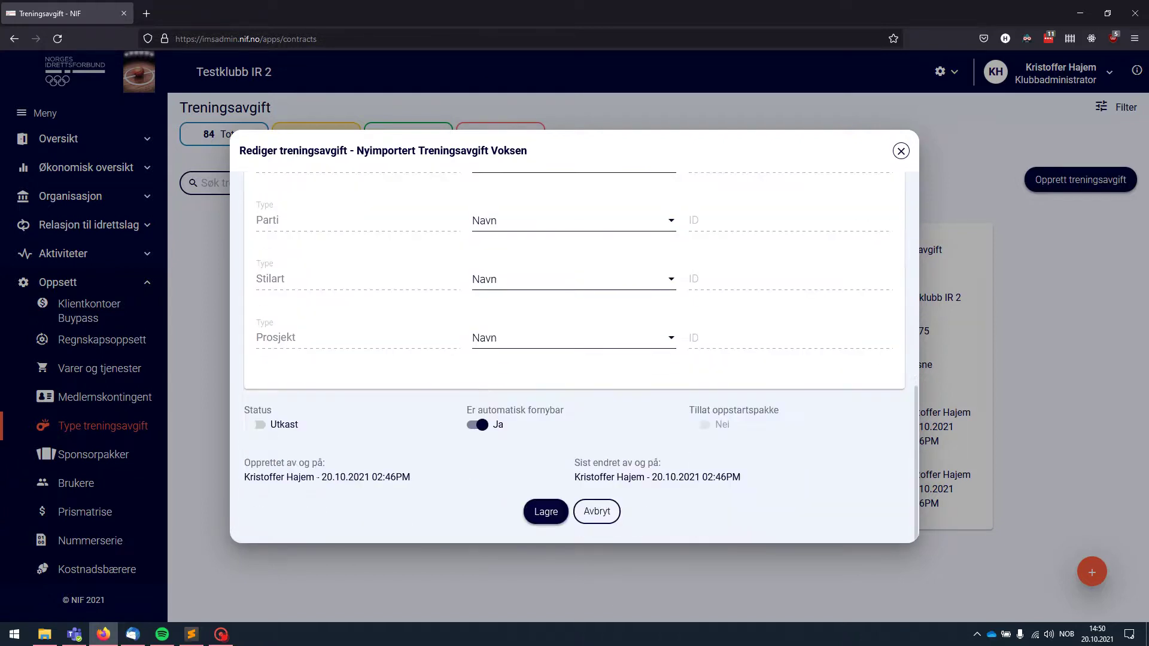
pyautogui.click(257, 426)
pyautogui.click(532, 519)
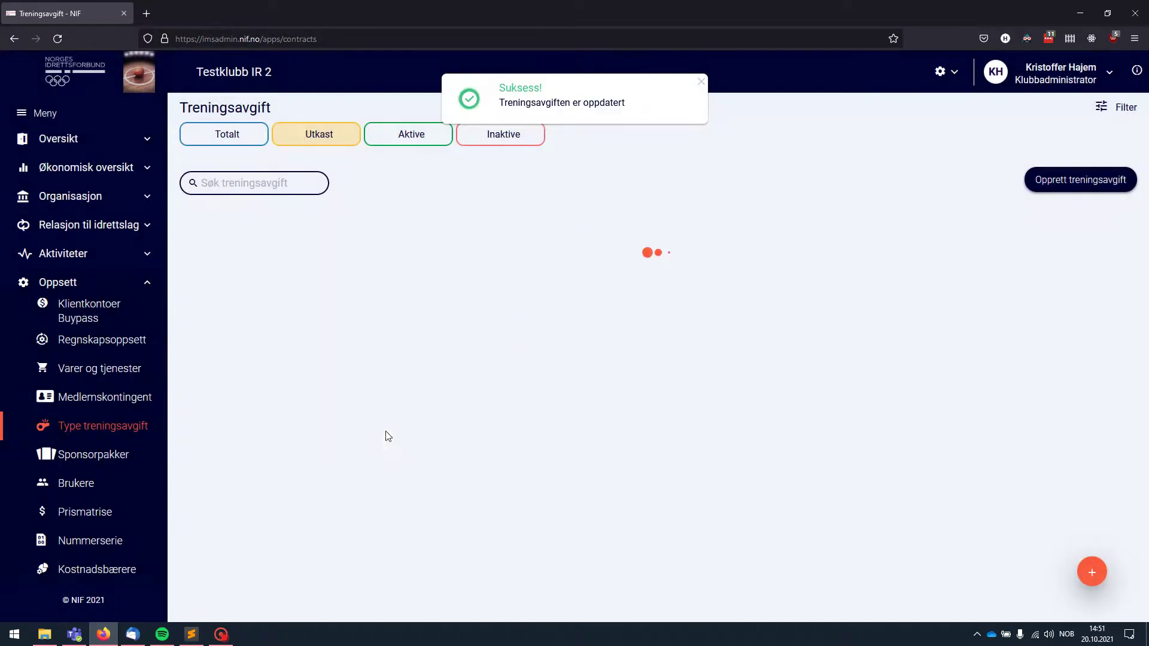
# Change the status of Nyimportert Treningsavgift Barn to Aktive, save, and list the active training fees
pyautogui.click(661, 353)
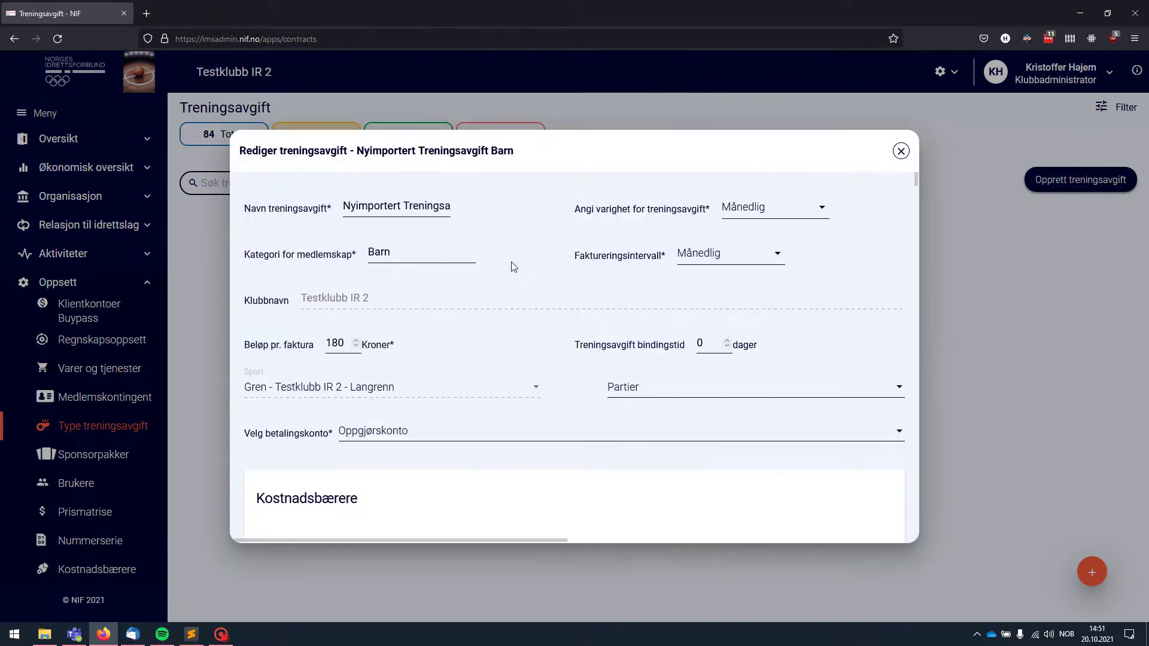
pyautogui.scroll(-10, 530, 265)
pyautogui.click(260, 426)
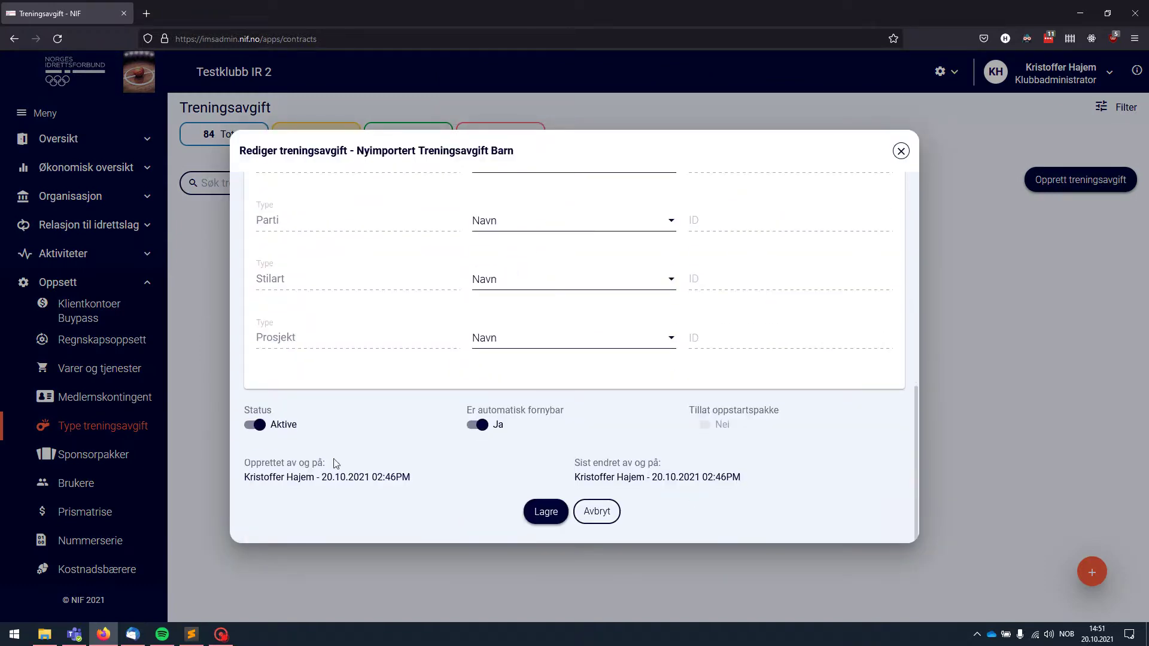
pyautogui.click(536, 516)
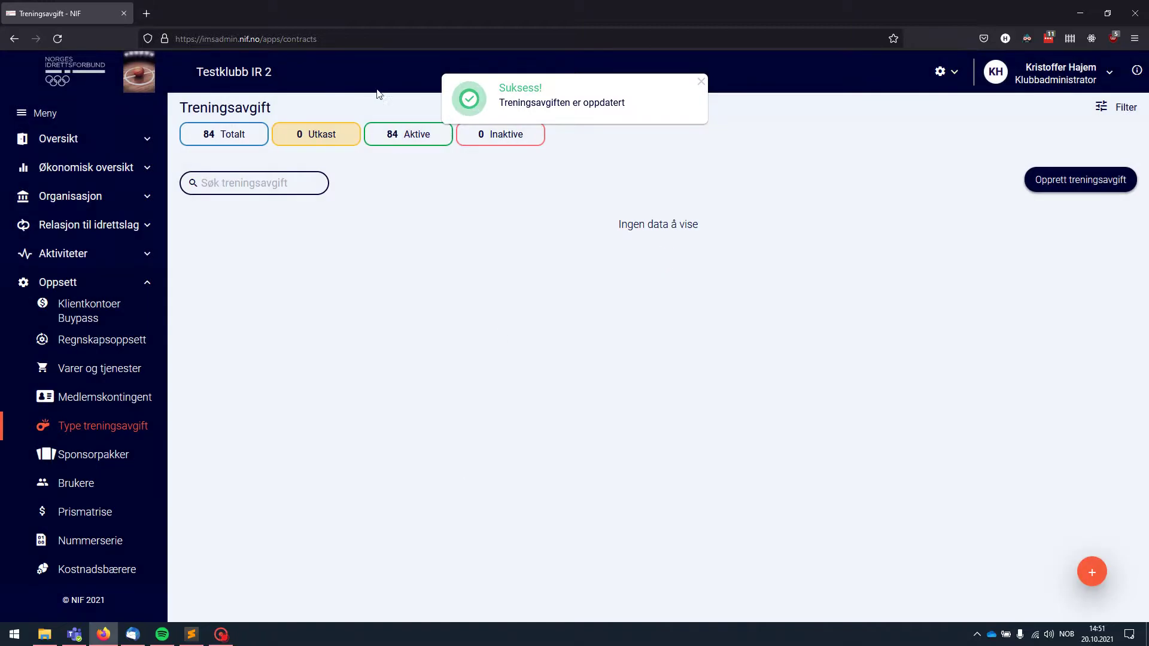
pyautogui.click(398, 137)
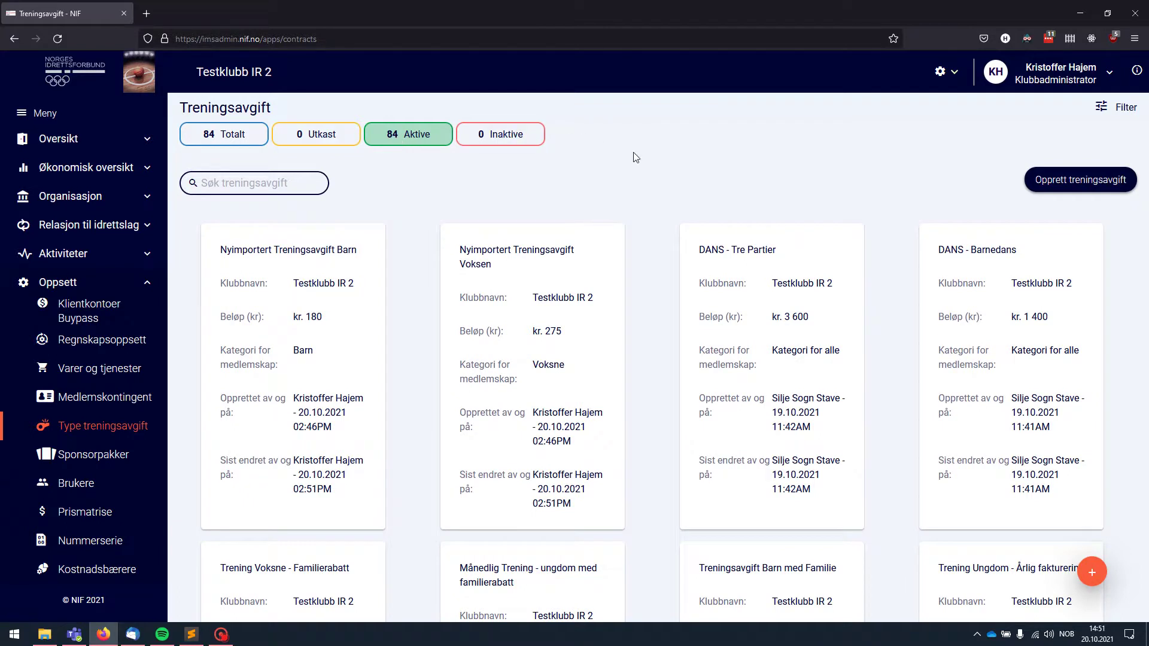
# Open the beta Medlemsoversikt under Organisasjon and show its Treningsavgift list
pyautogui.click(132, 198)
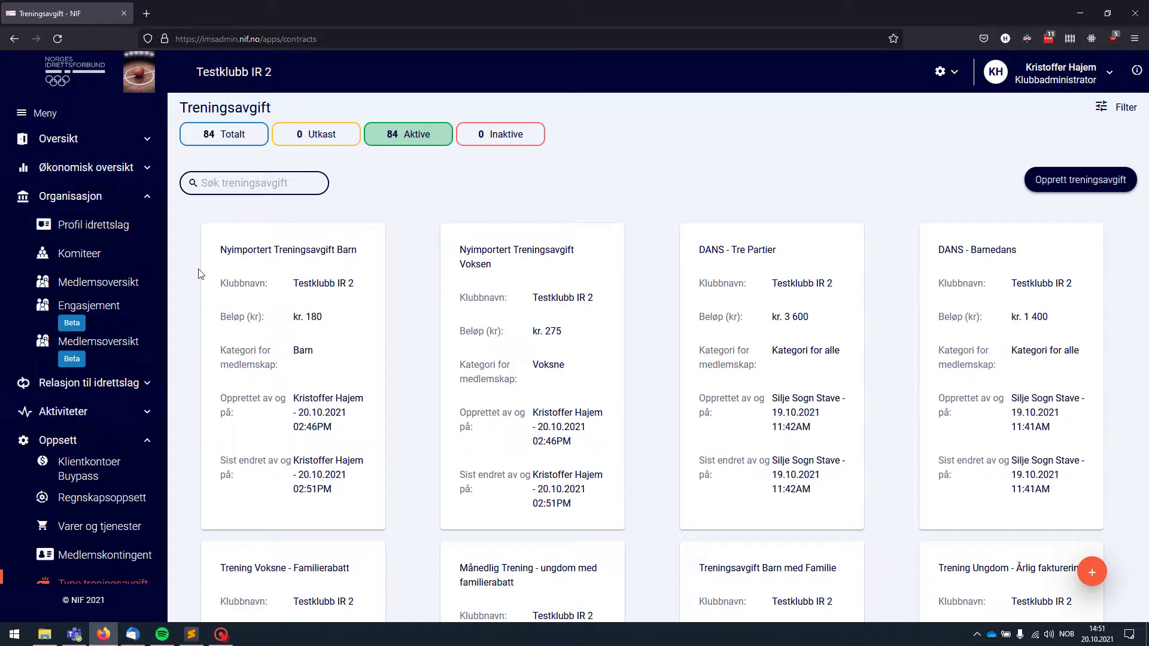
pyautogui.click(92, 358)
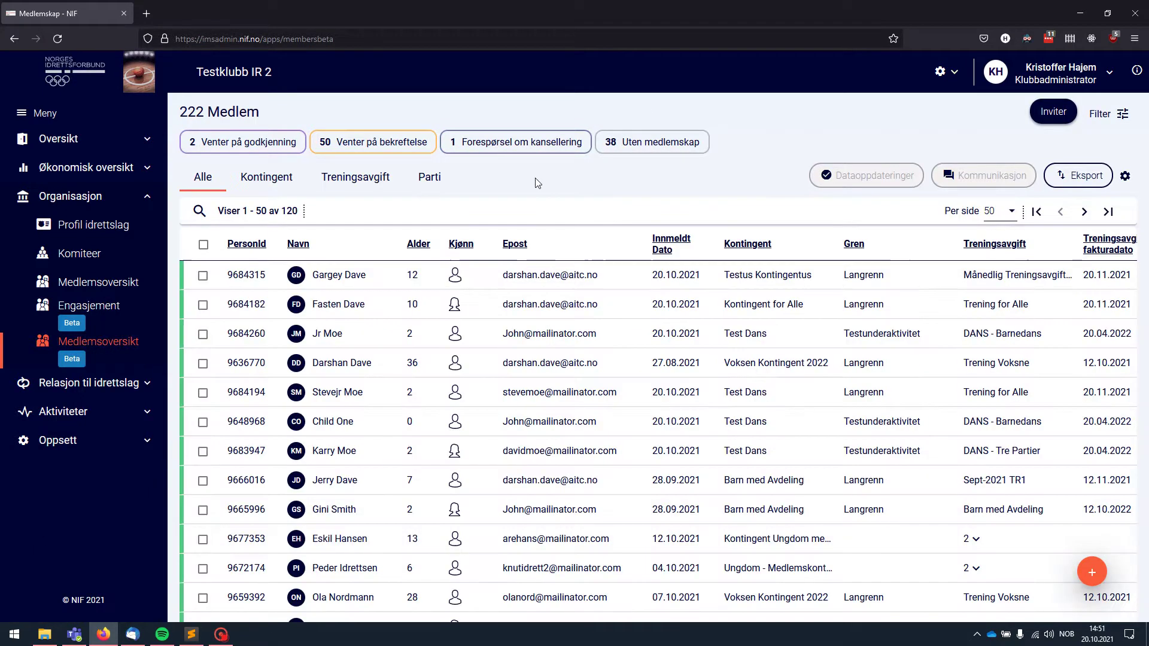
pyautogui.click(351, 182)
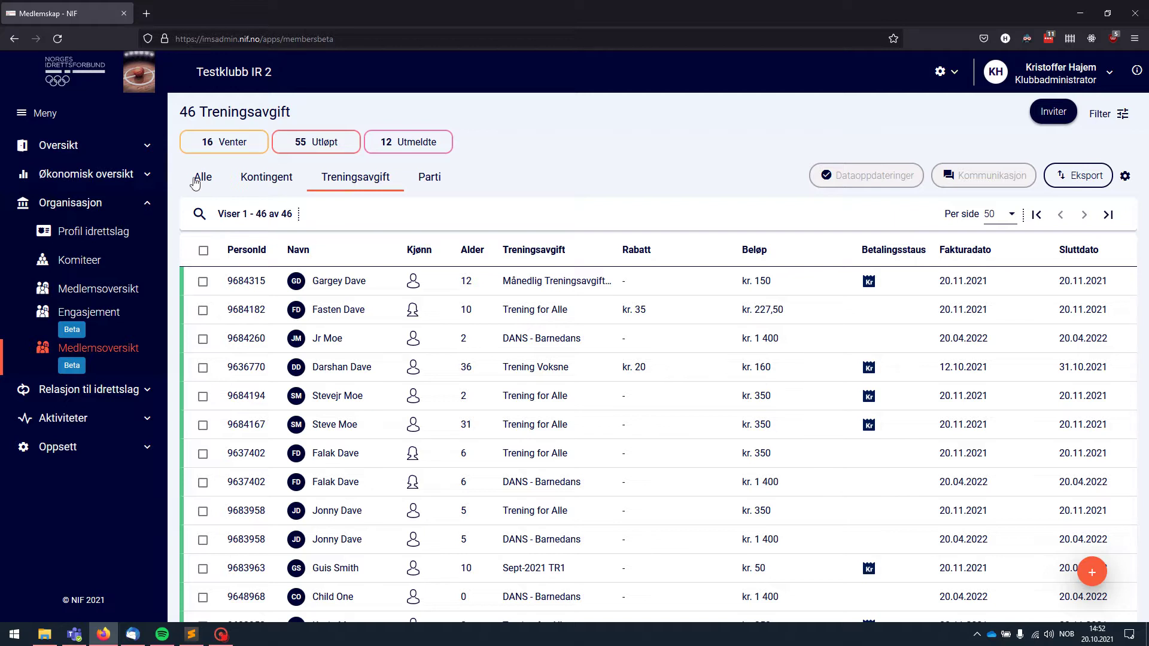
# Select all listed training fee records and bulk-update their next invoice date (Dato for neste faktura) to 01.11.2021
pyautogui.click(203, 254)
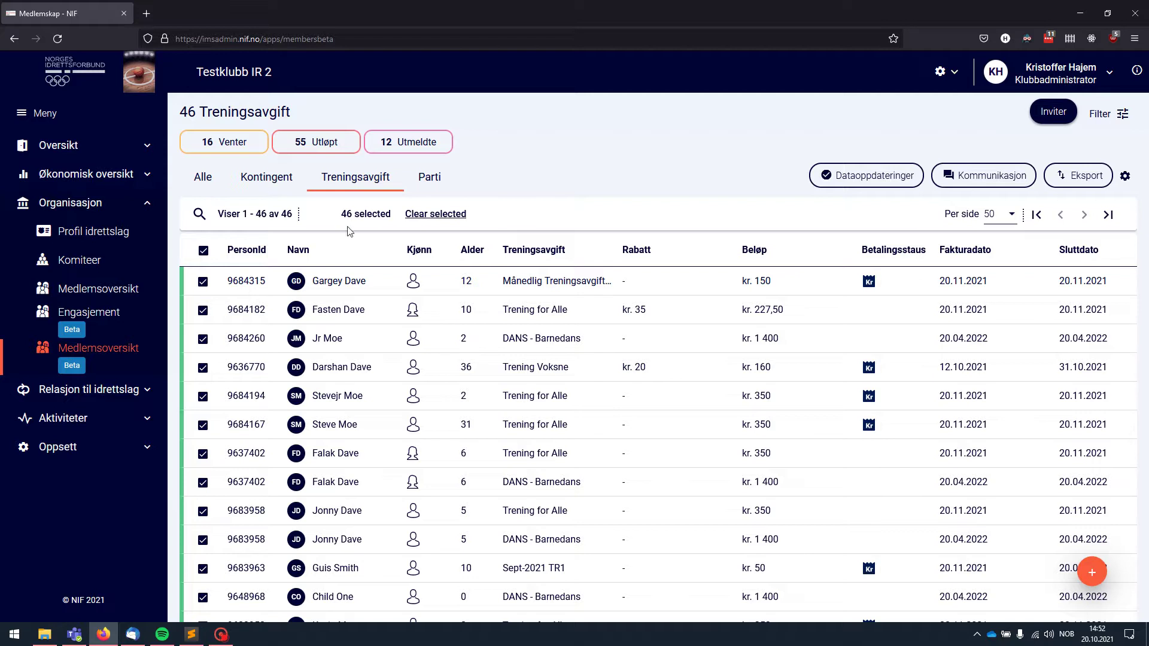
pyautogui.click(885, 181)
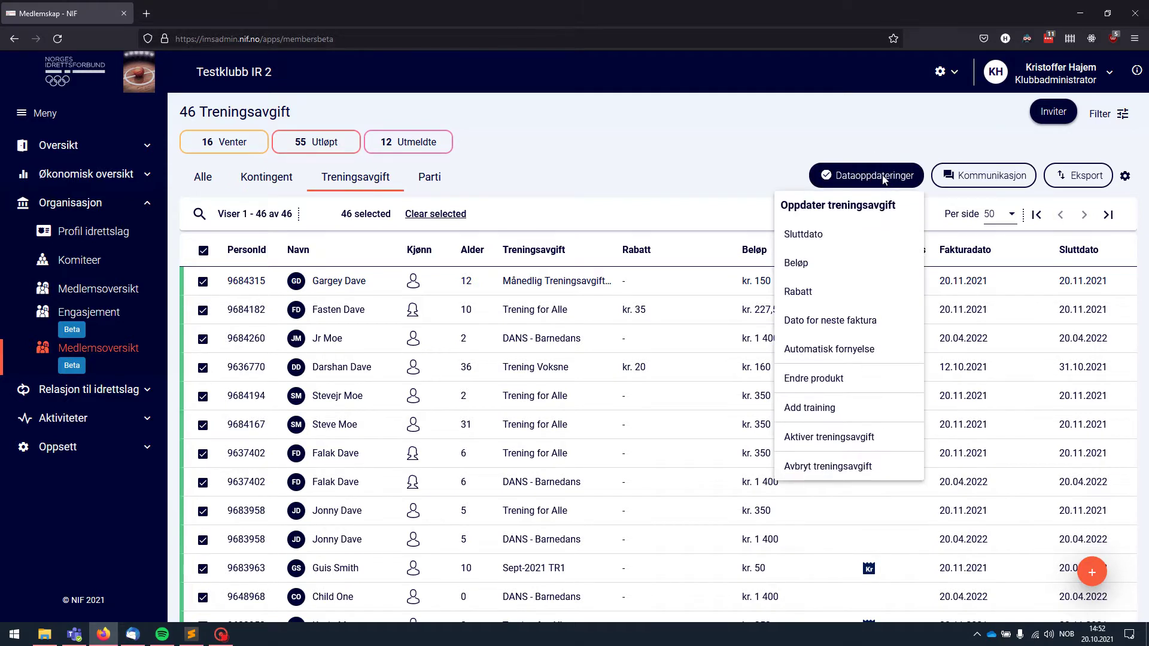
pyautogui.click(878, 327)
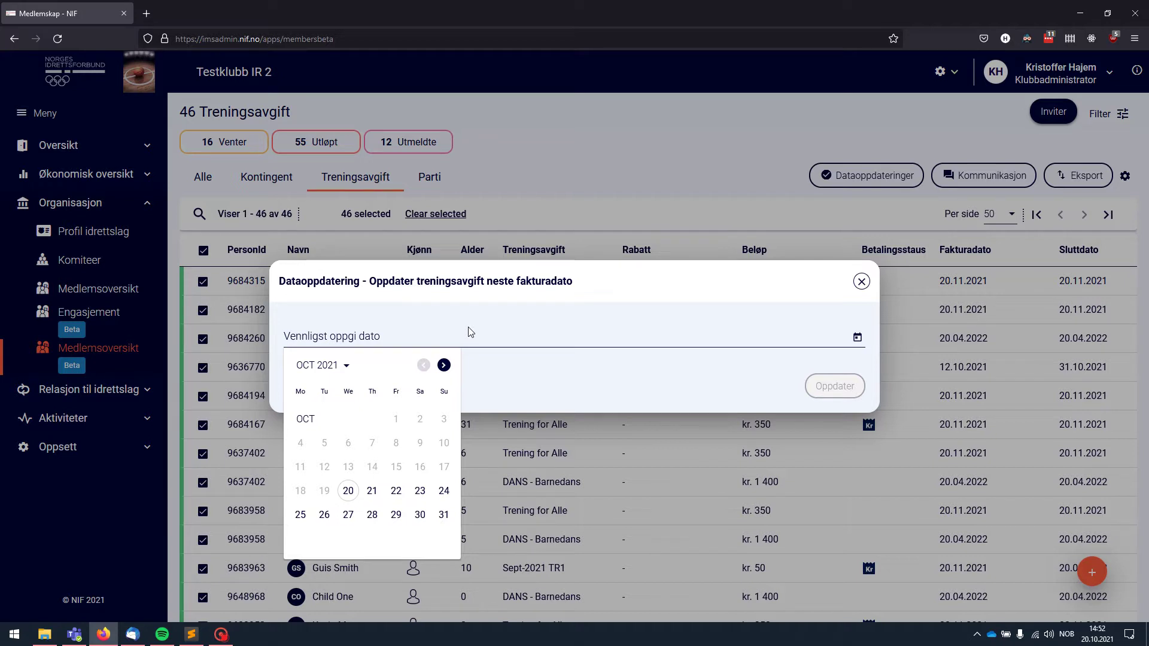
pyautogui.click(445, 365)
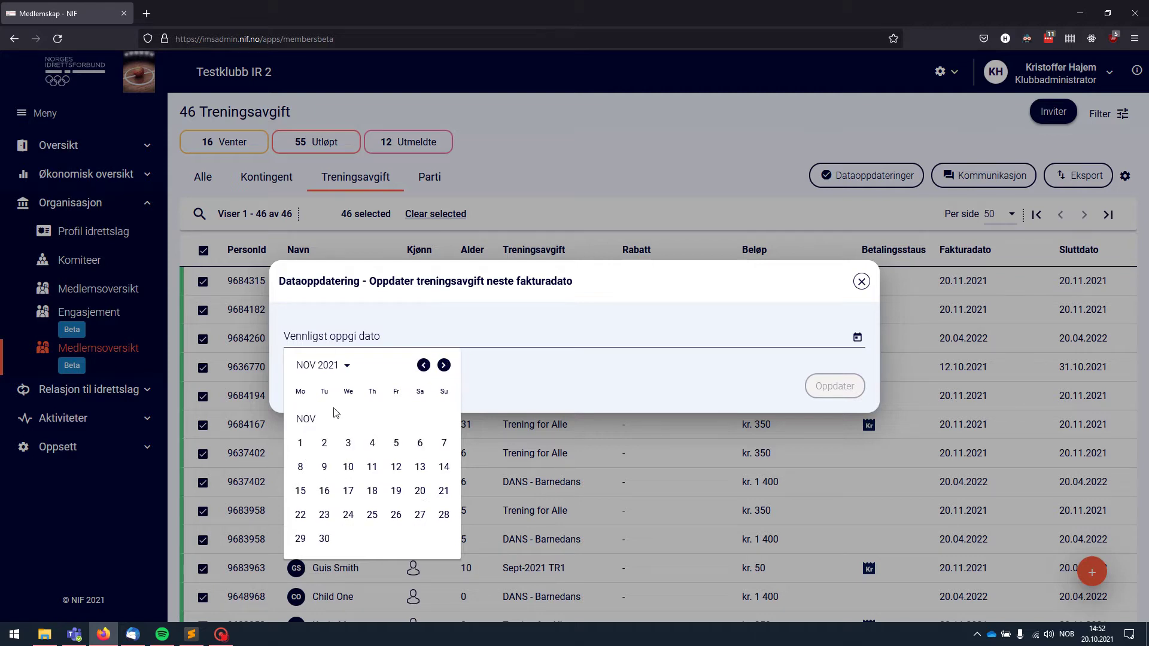
pyautogui.click(300, 444)
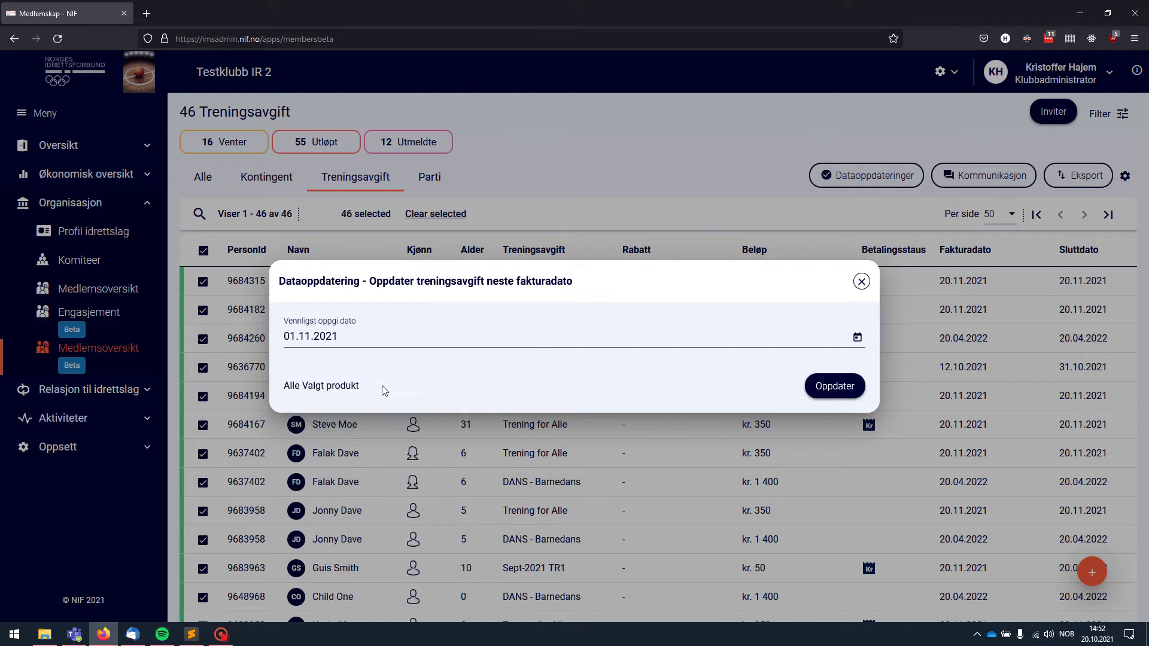
pyautogui.click(831, 393)
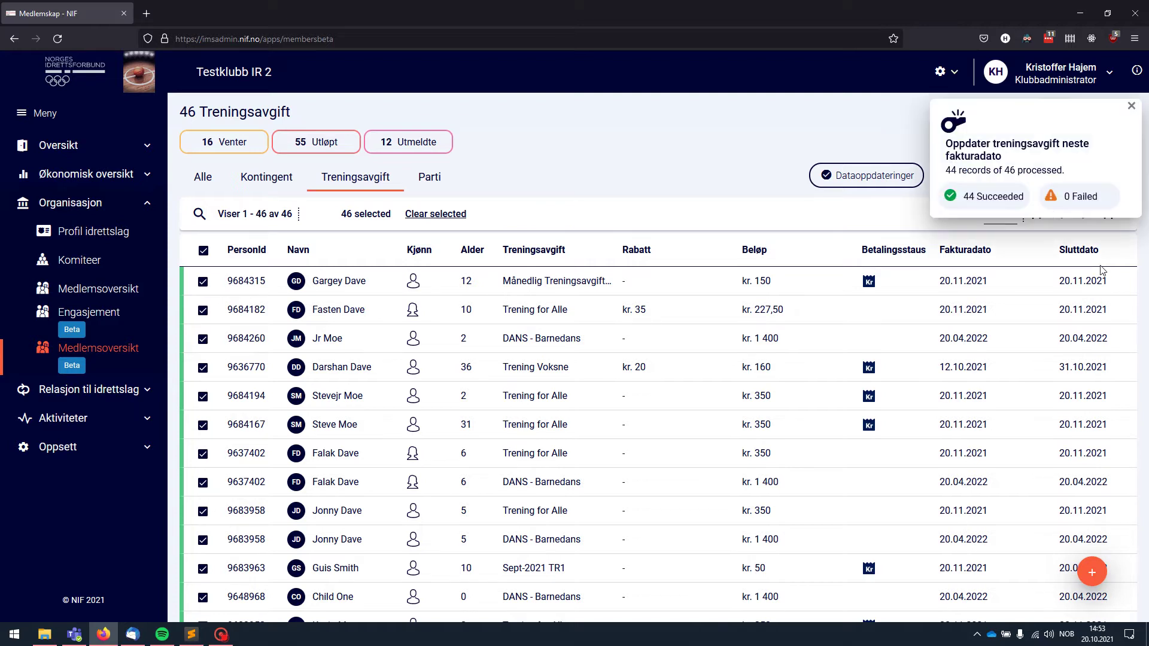
# Bulk-update the end date (Sluttdato) of all selected training fee records to 30.11.2021
pyautogui.click(841, 175)
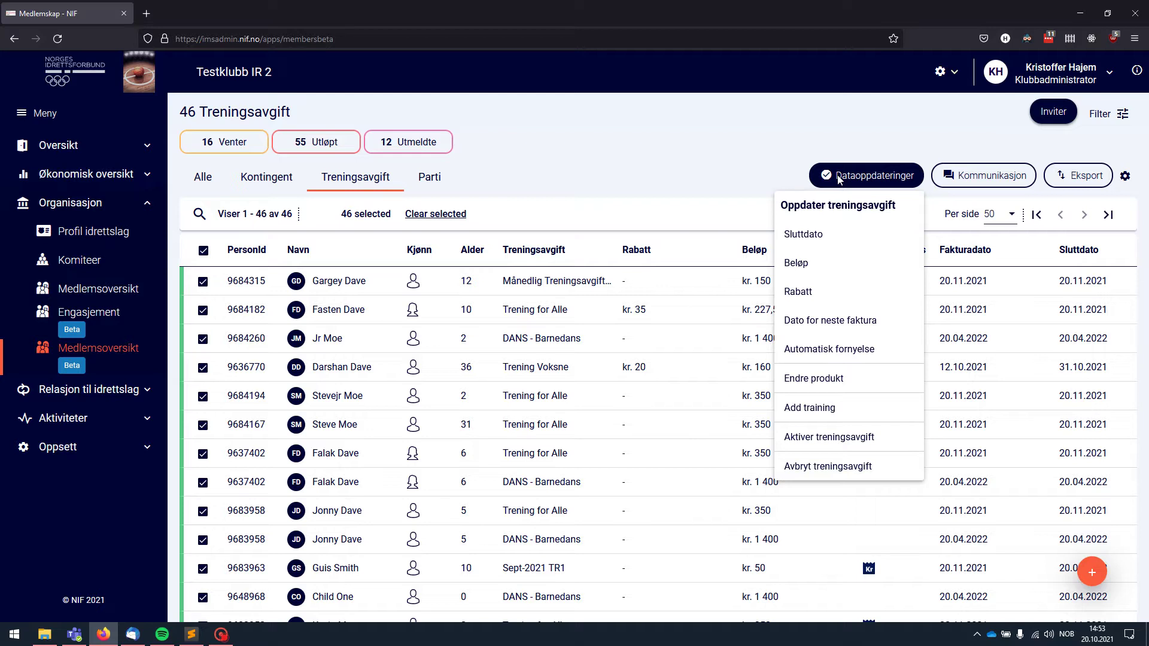
pyautogui.click(771, 147)
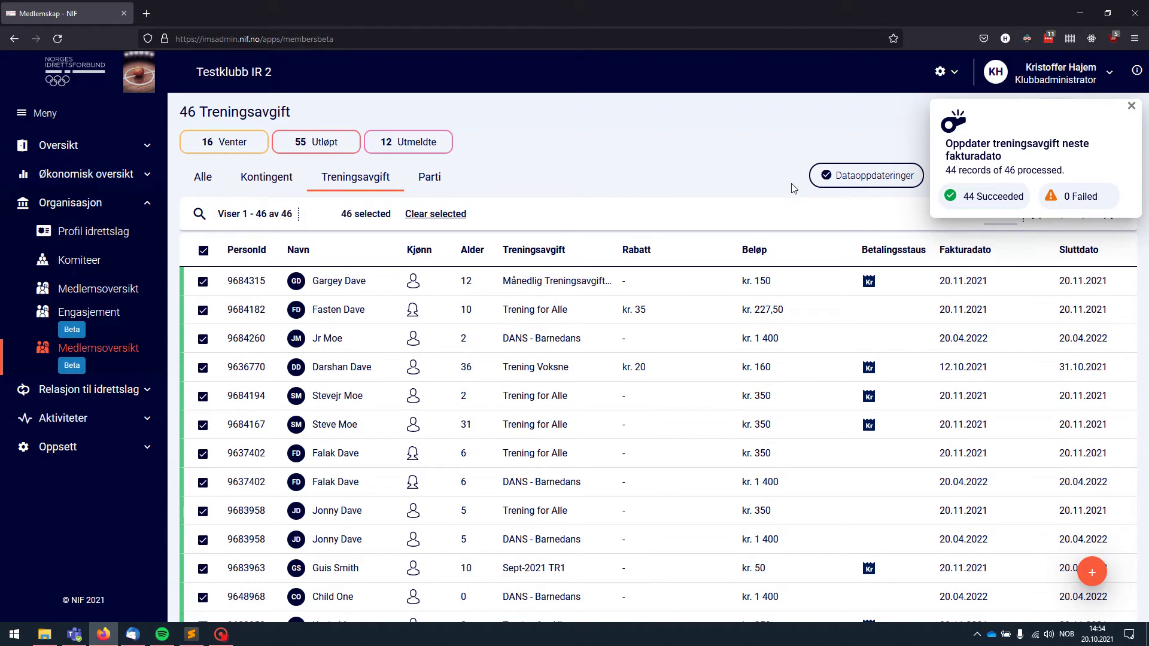
pyautogui.click(893, 179)
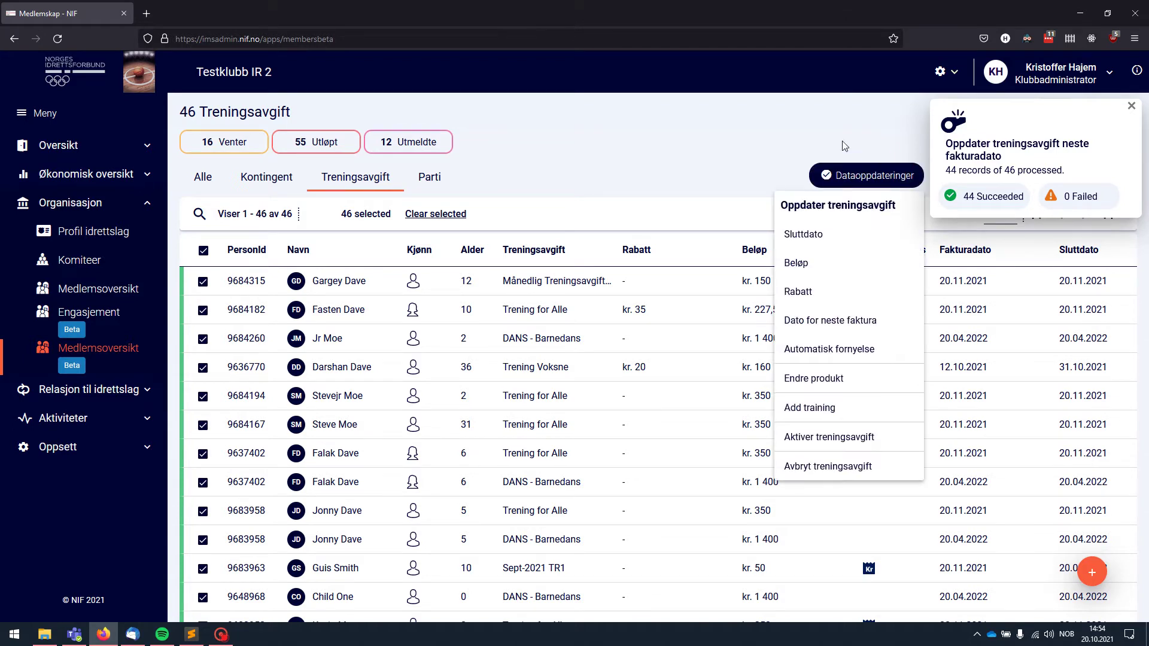
pyautogui.click(838, 231)
pyautogui.click(421, 340)
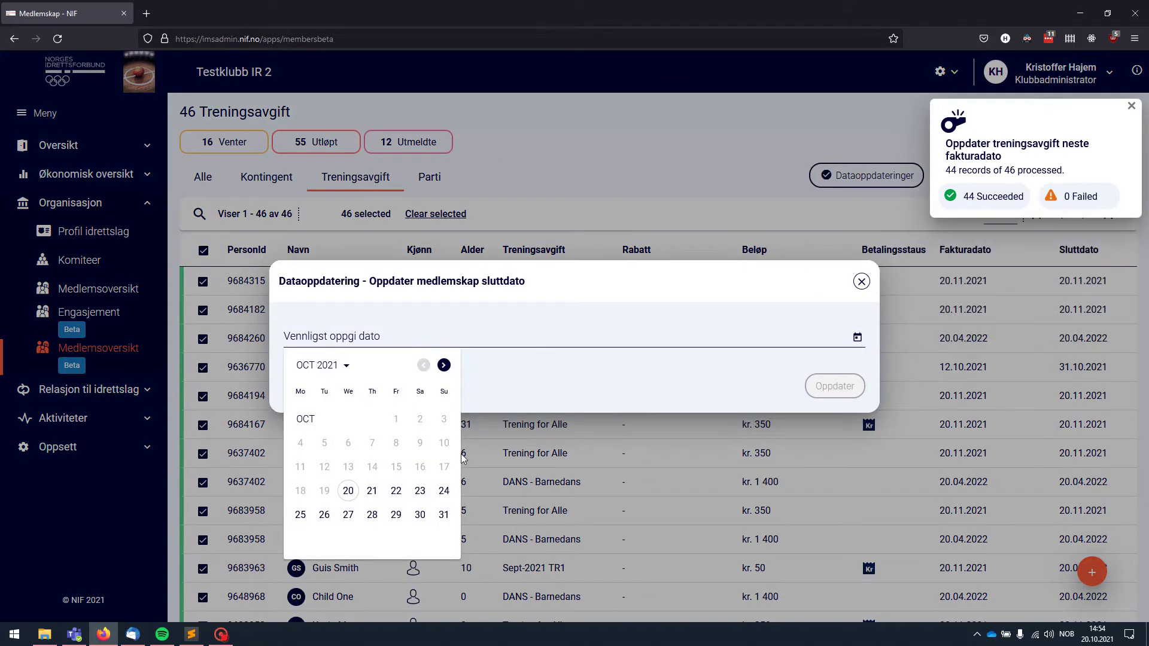
pyautogui.click(443, 365)
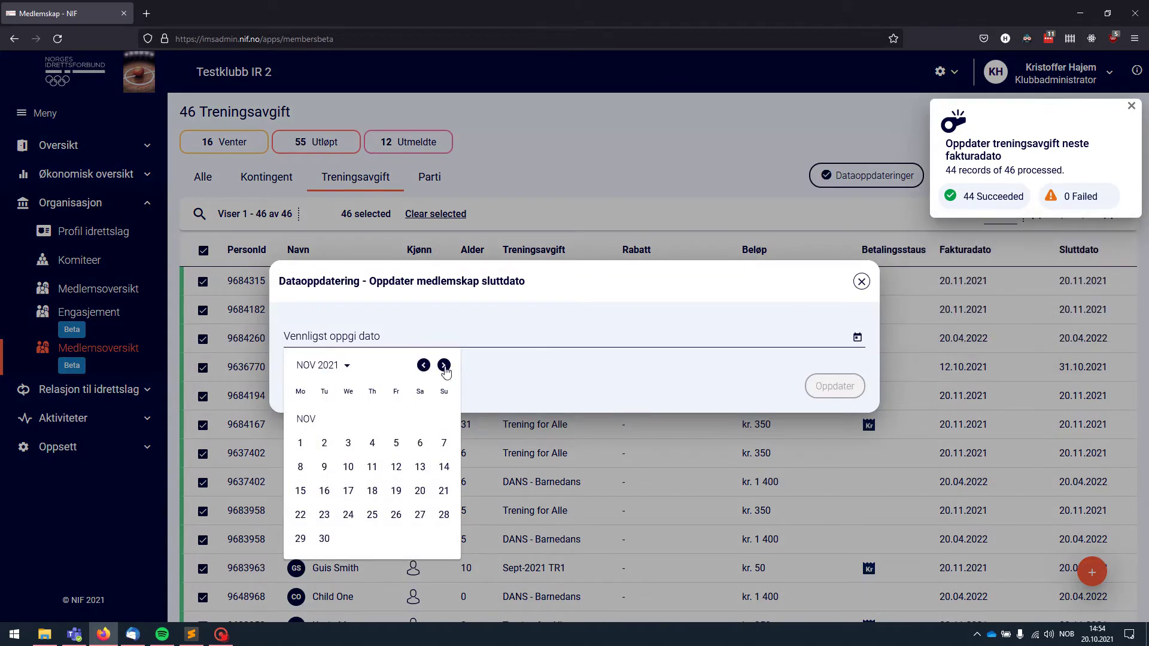
pyautogui.click(323, 539)
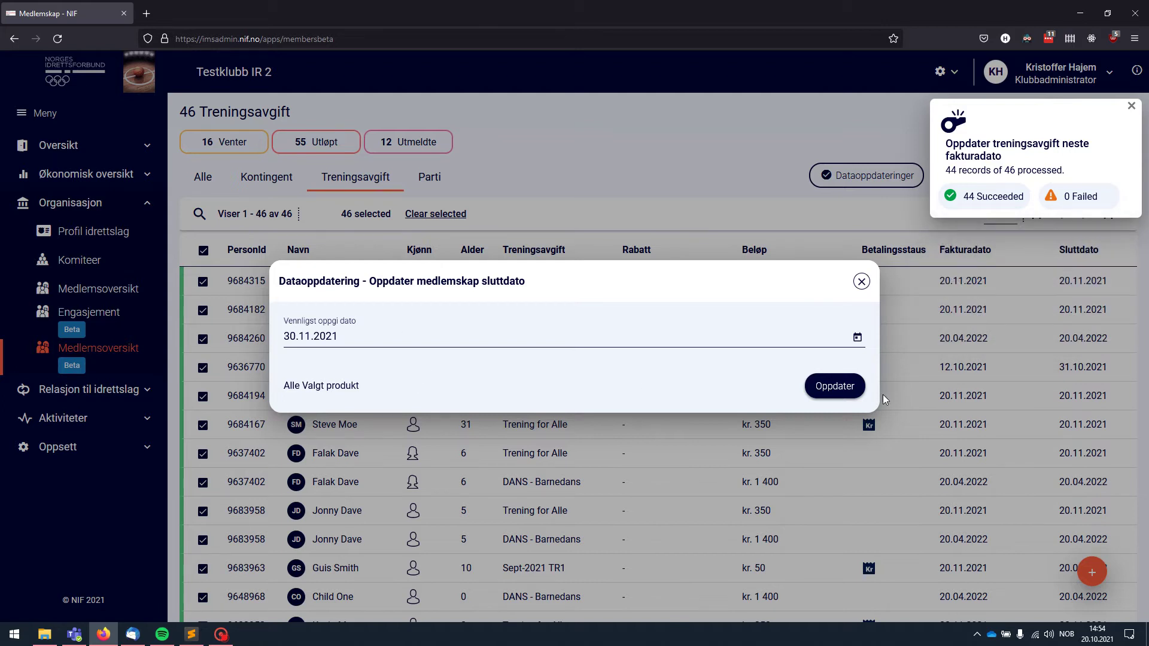
pyautogui.click(846, 394)
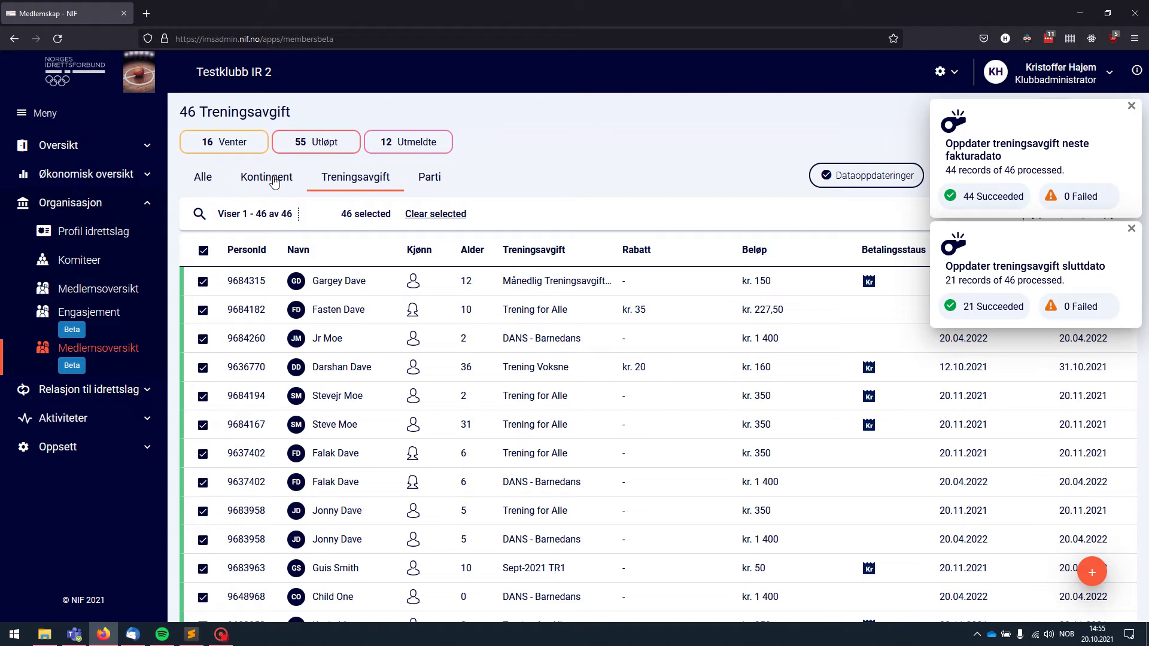
# Reload the Treningsavgift list by switching to Kontingent and back, and dismiss the update notifications
pyautogui.click(274, 182)
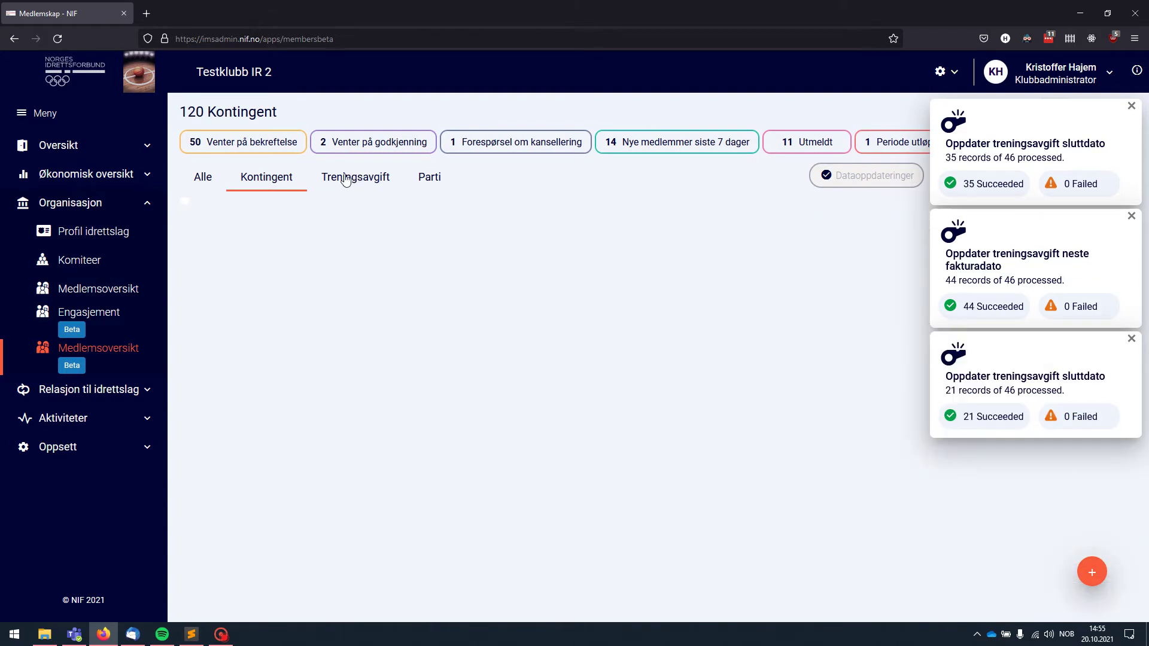
pyautogui.click(356, 179)
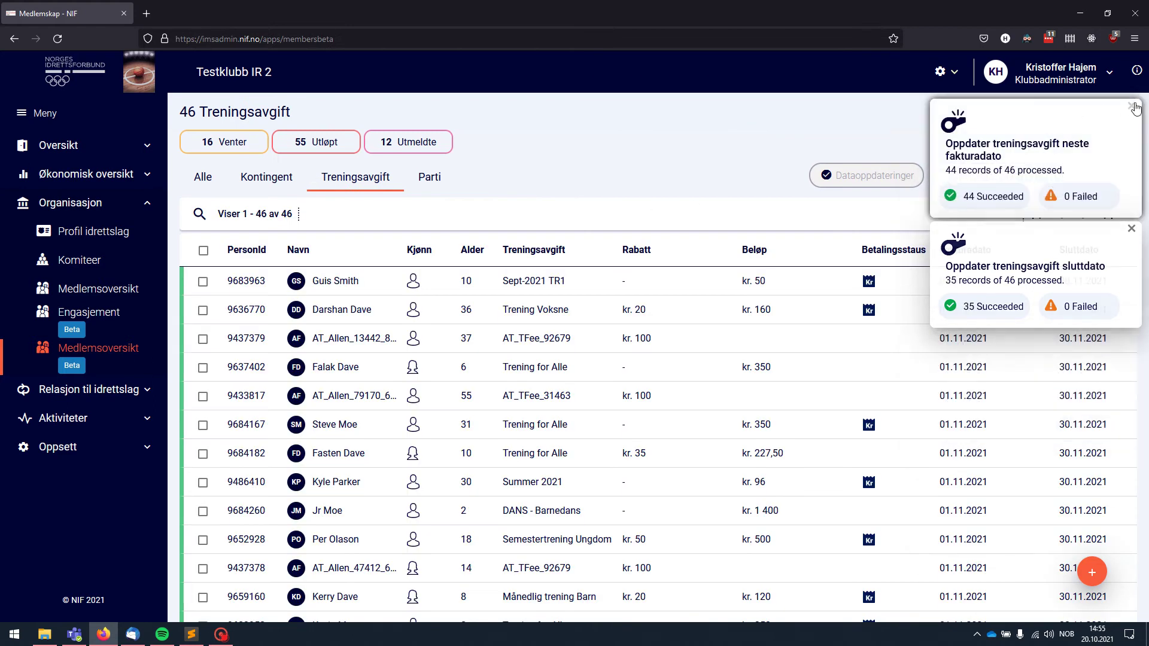
pyautogui.click(1132, 106)
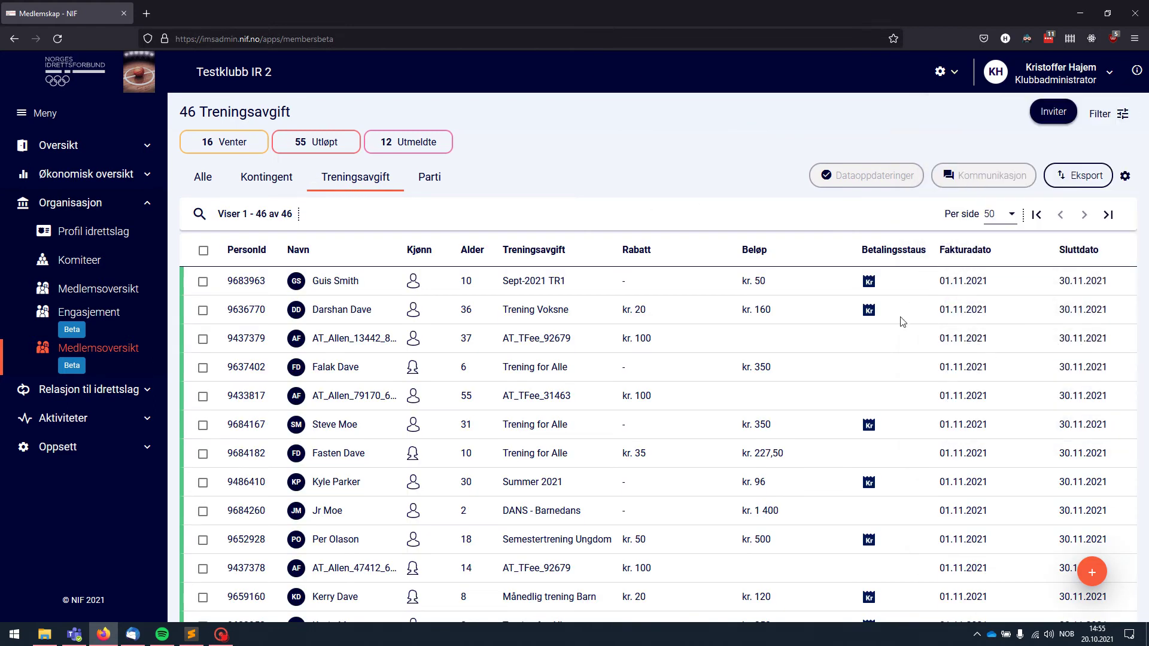